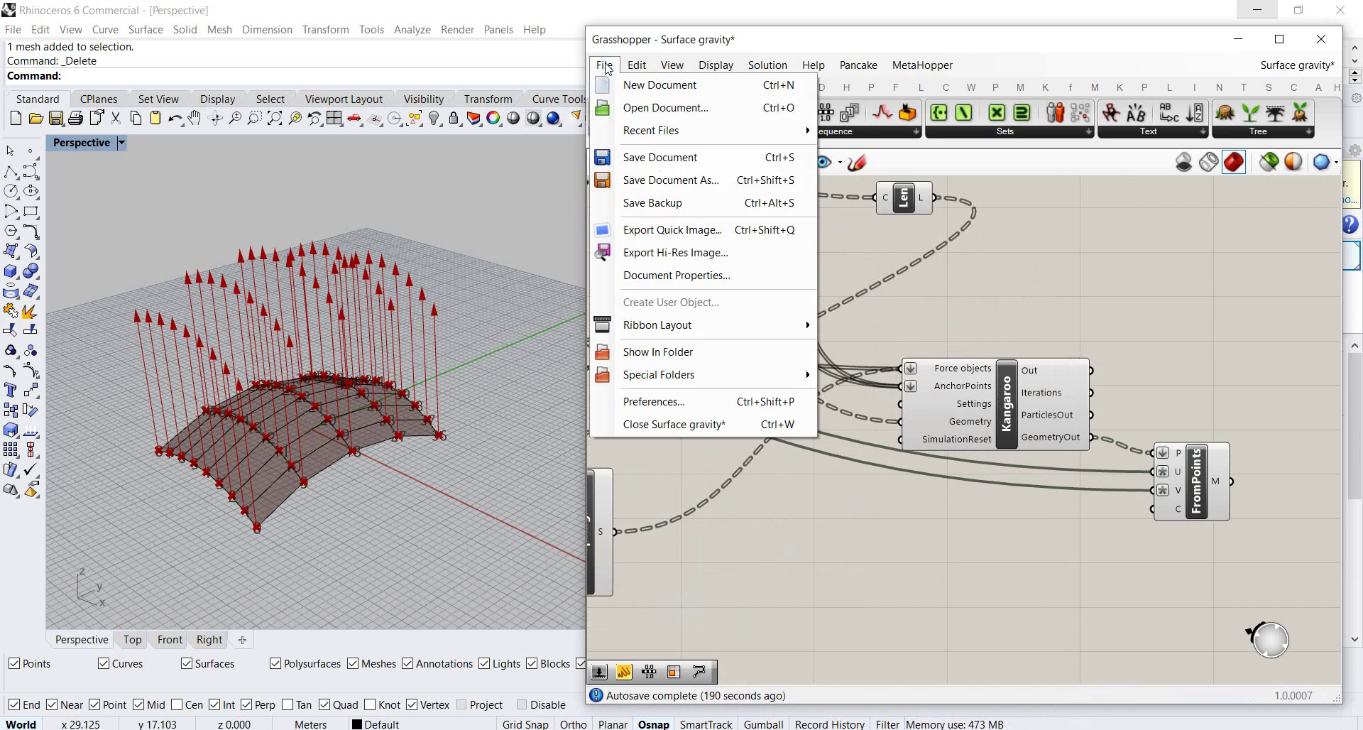
Create a new Grasshopper definition and place an empty Mesh parameter on its canvas.
click(624, 80)
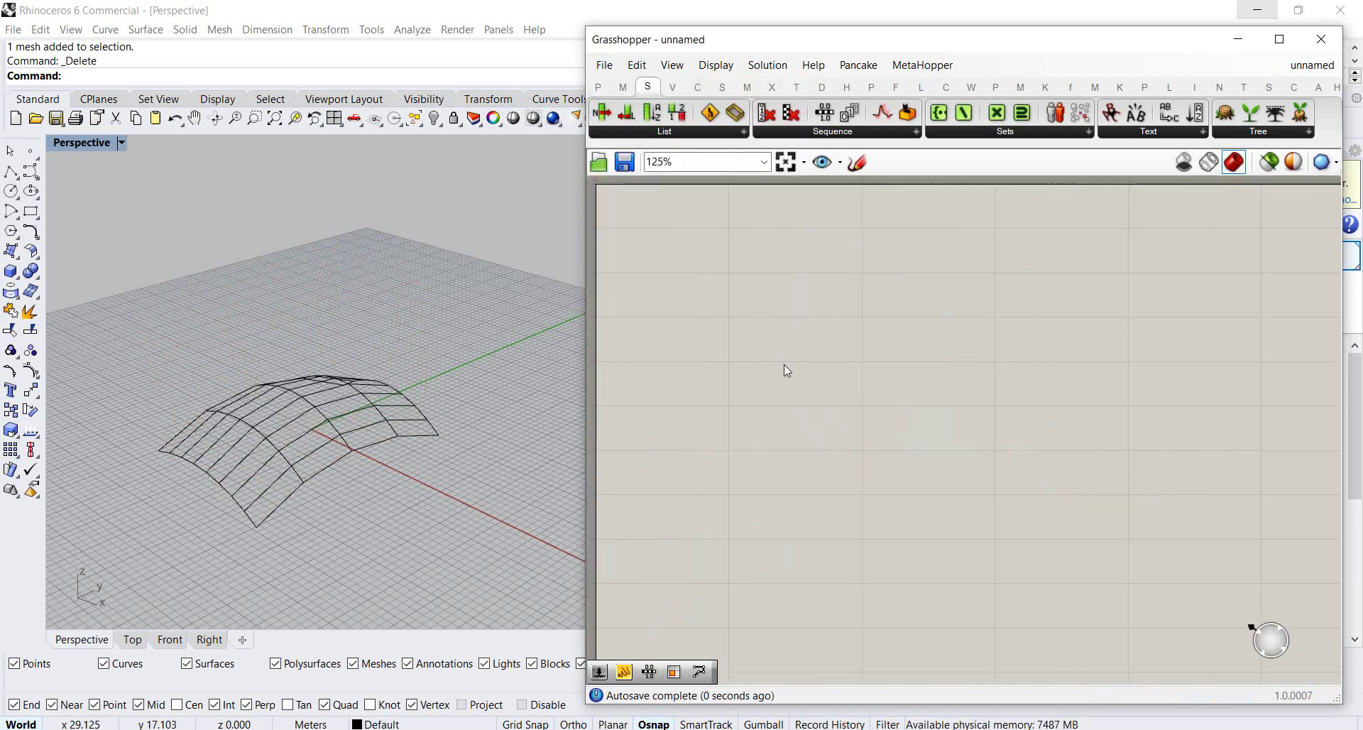
scroll(1035, 388, down, 2)
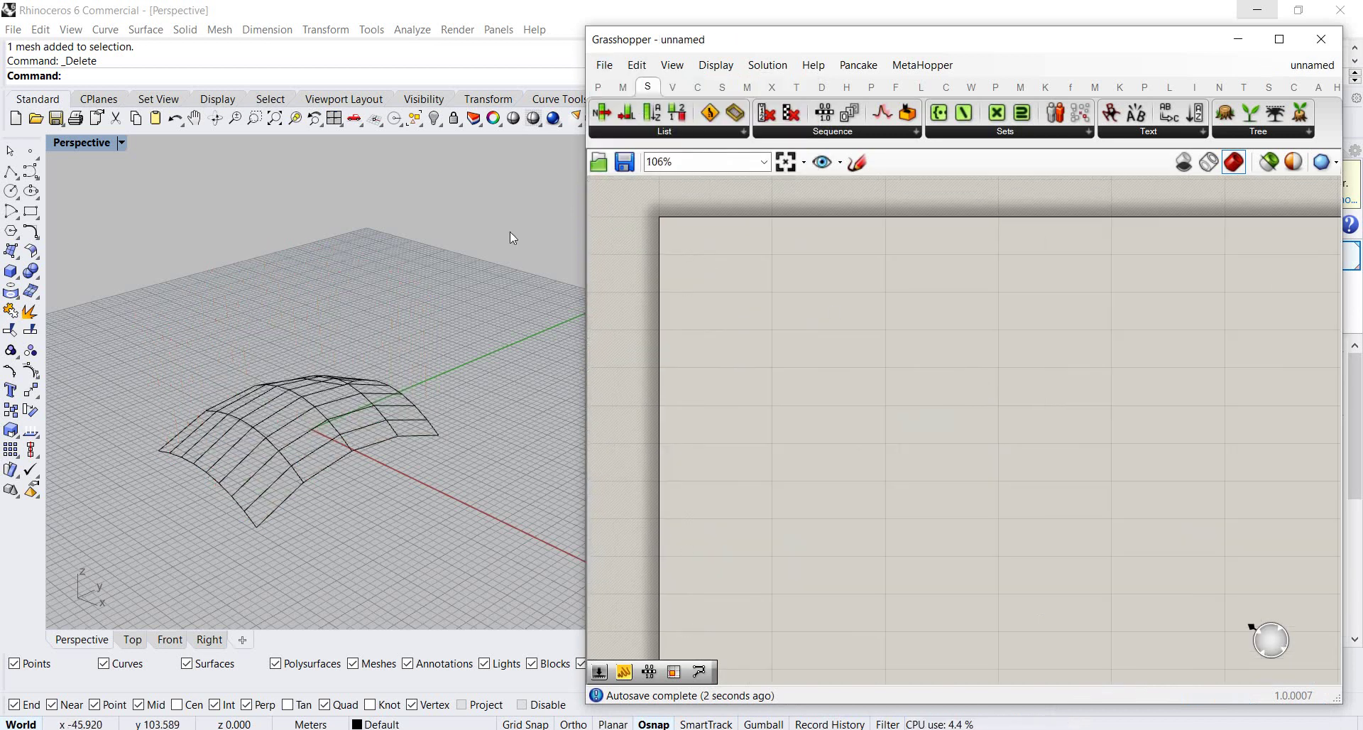
click(598, 87)
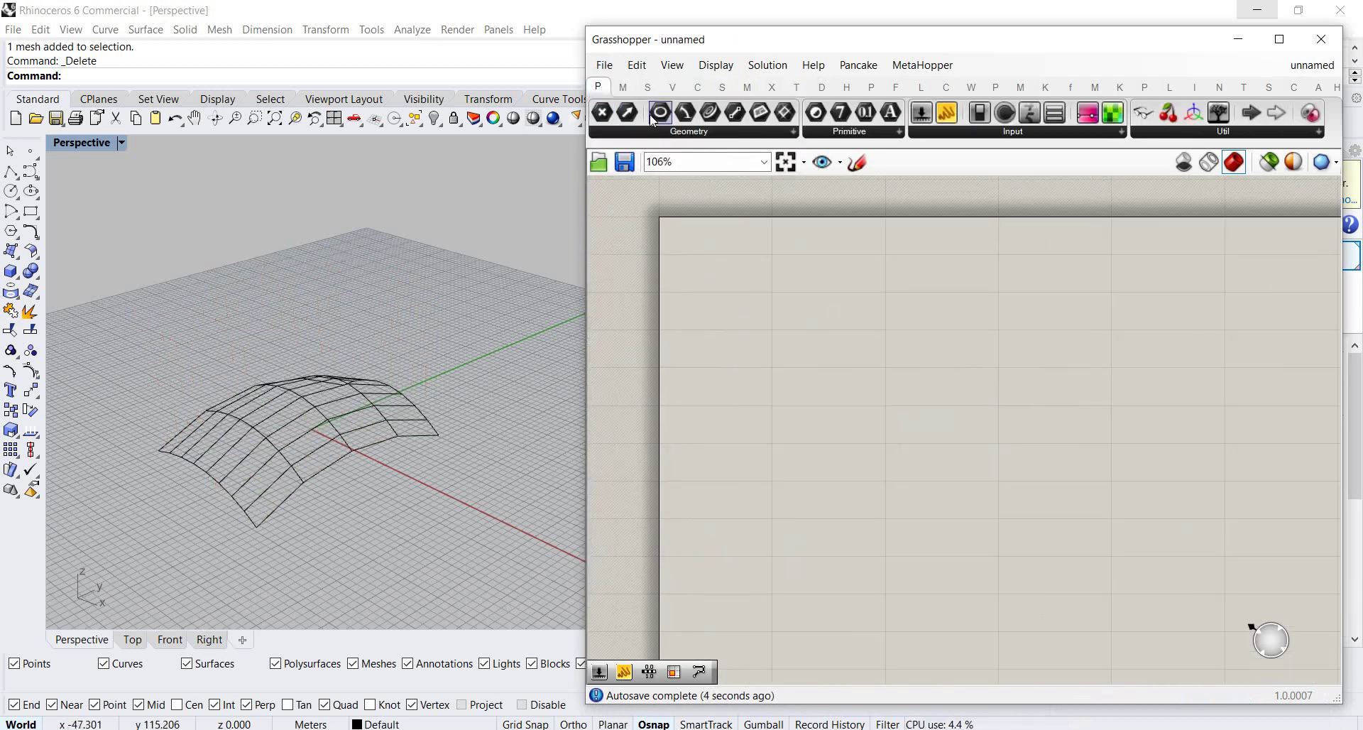
click(698, 135)
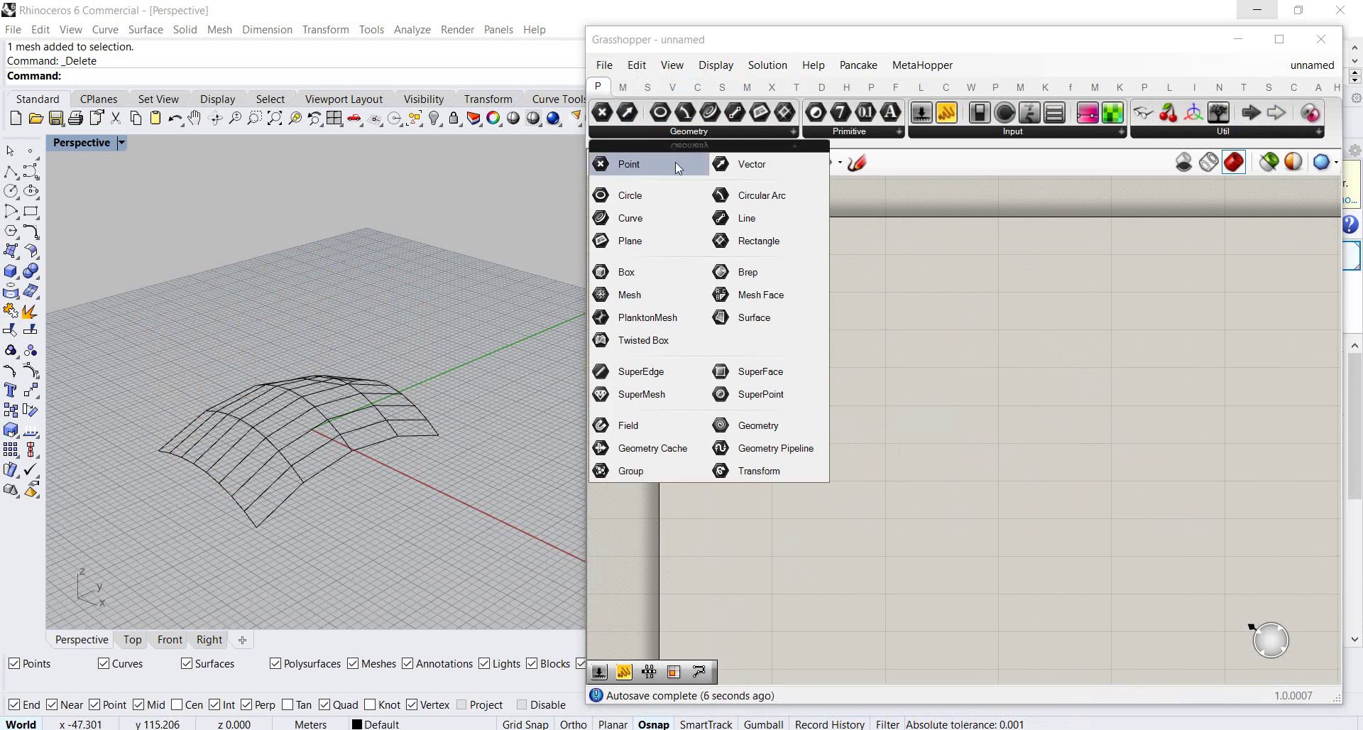
click(627, 296)
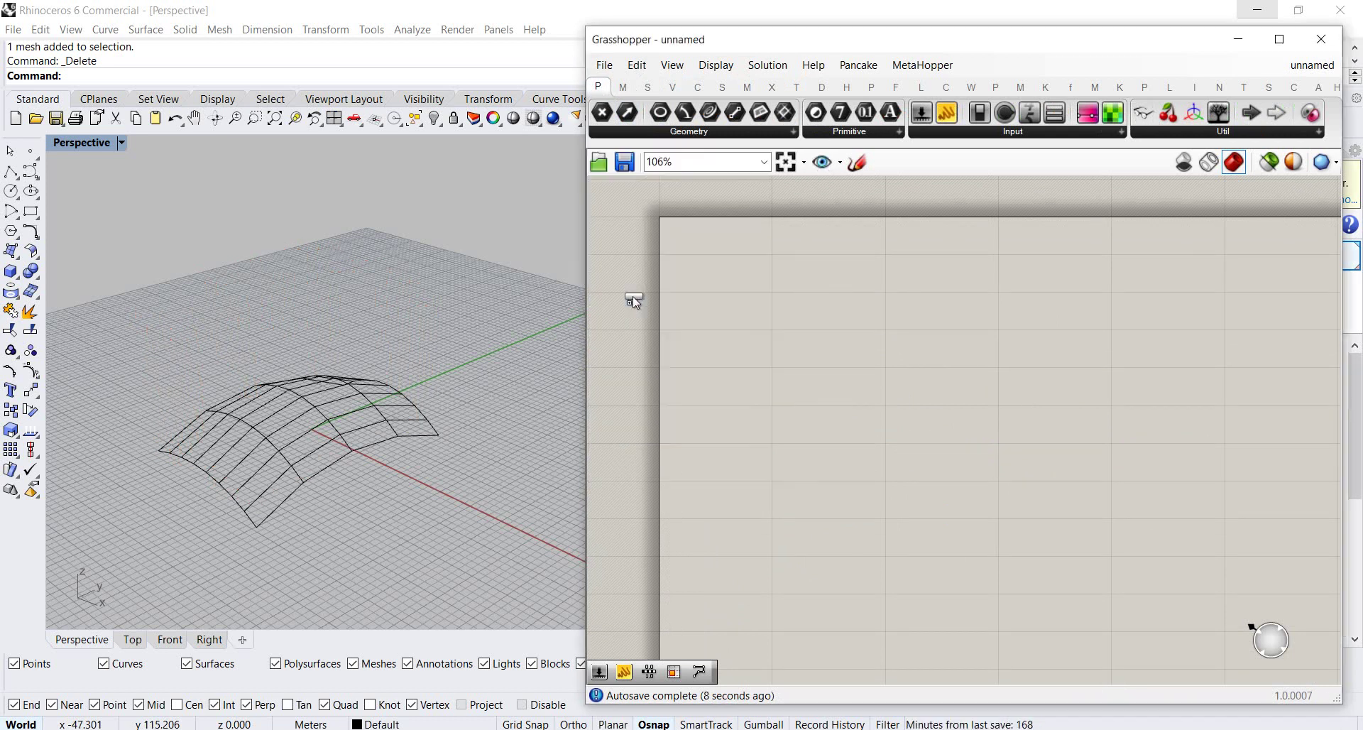
click(751, 301)
Reference the arched quad mesh from the Rhino viewport as the single mesh of the Mesh parameter.
right_click(751, 306)
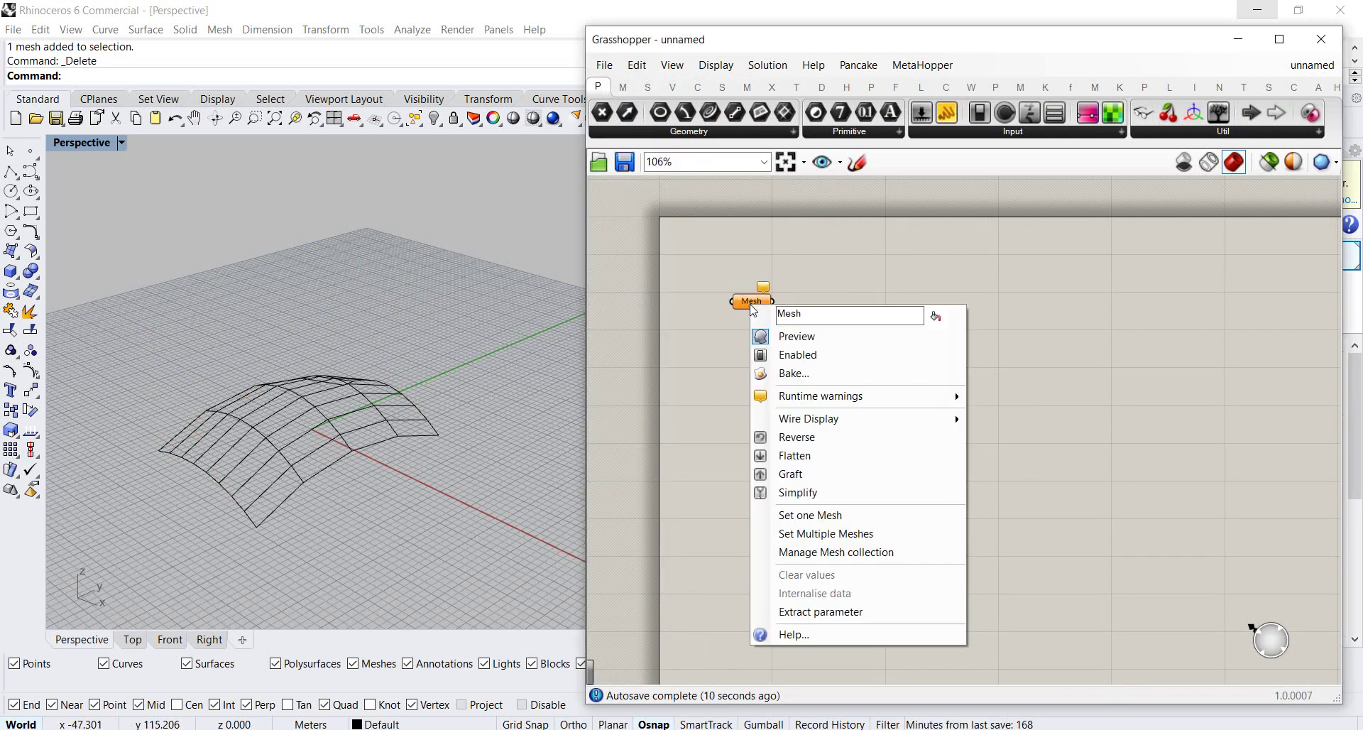
click(821, 515)
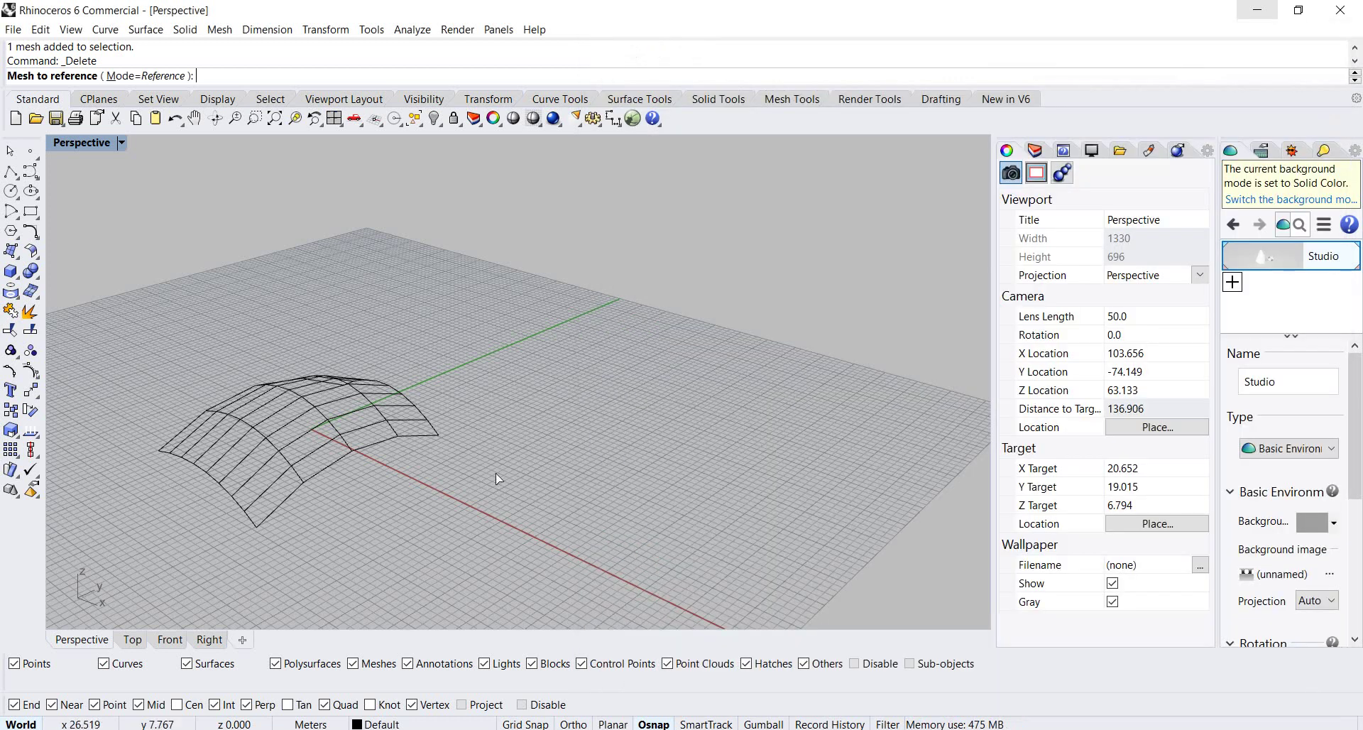
click(402, 434)
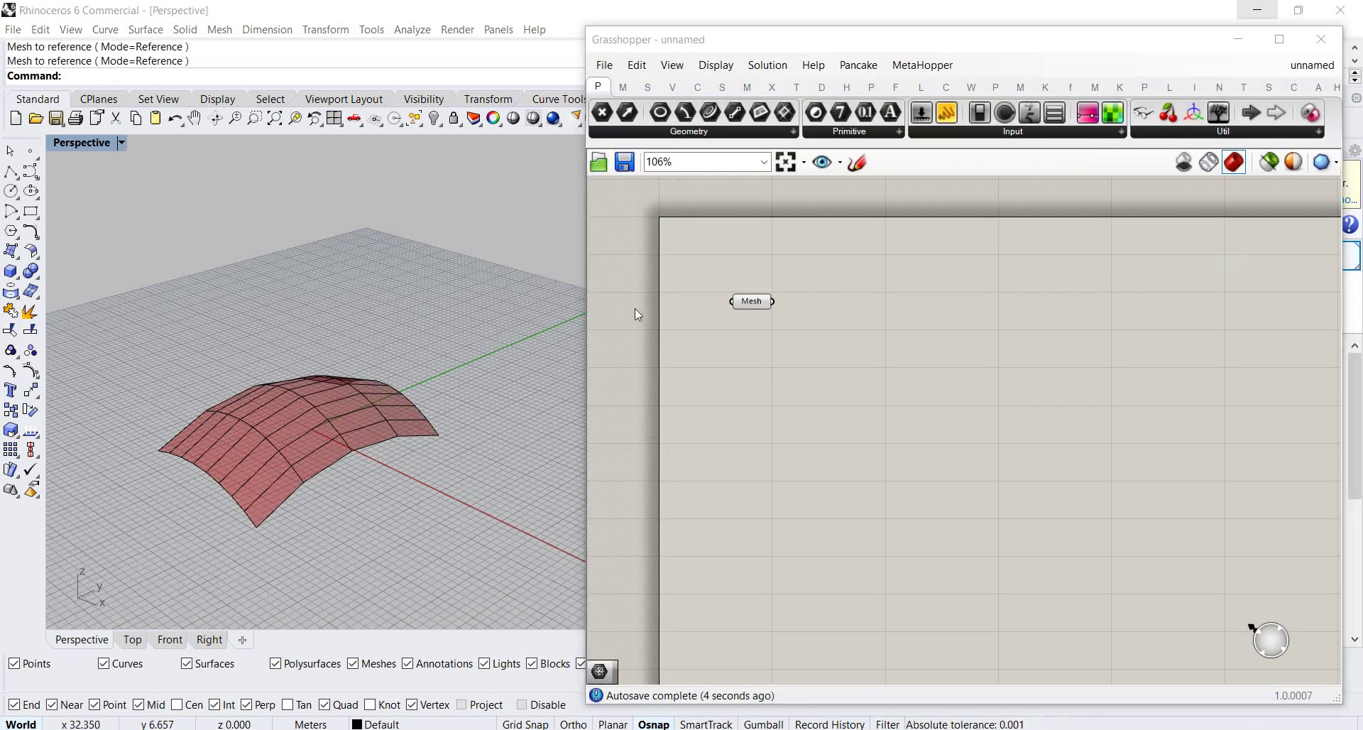
Add a Face Boundaries component beside the Mesh parameter and feed the referenced mesh into it.
click(748, 87)
click(709, 132)
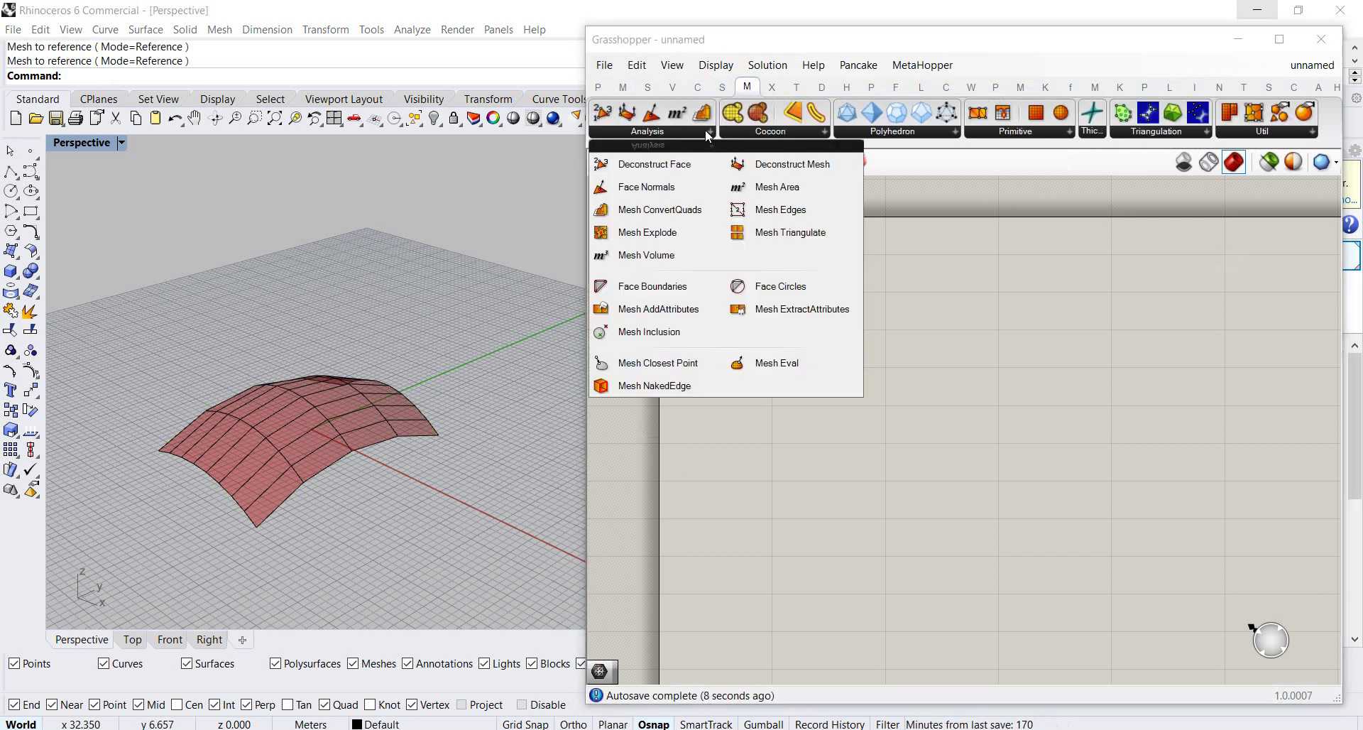
click(626, 288)
click(875, 309)
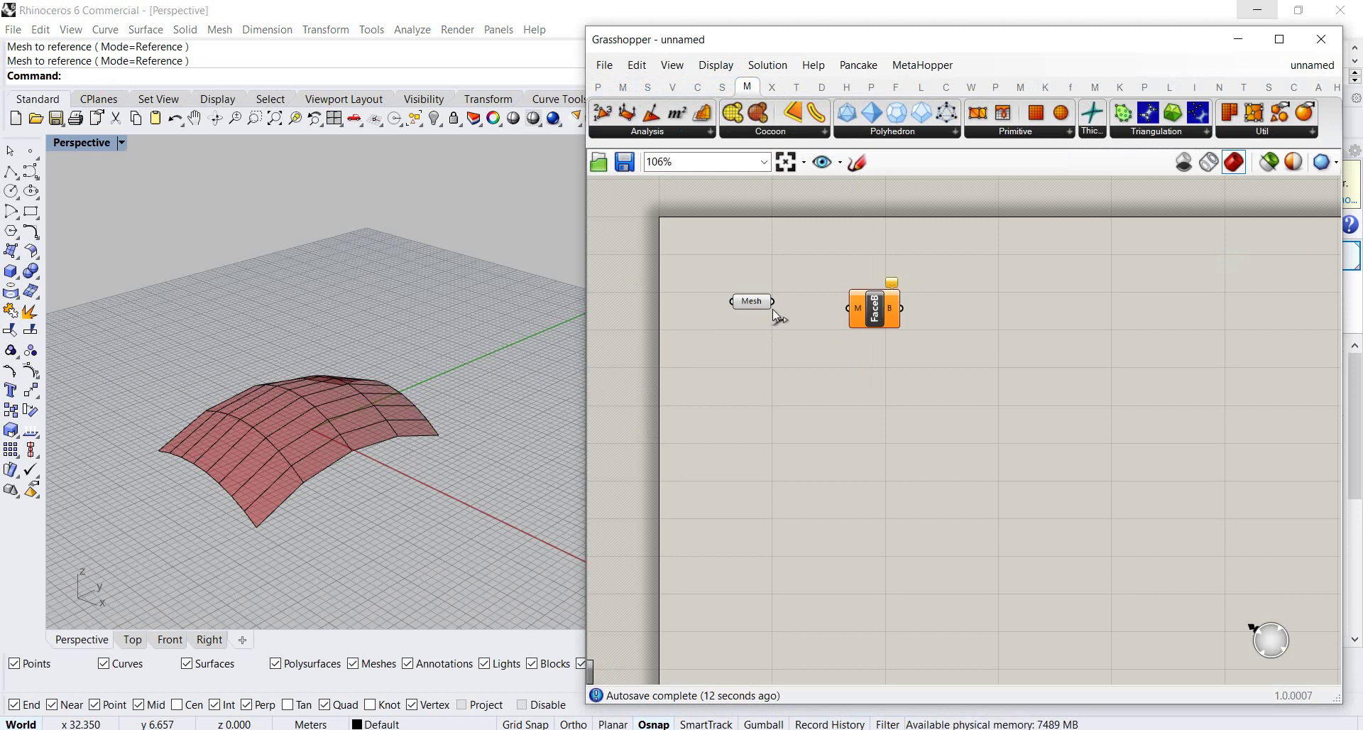
drag(772, 300, 853, 303)
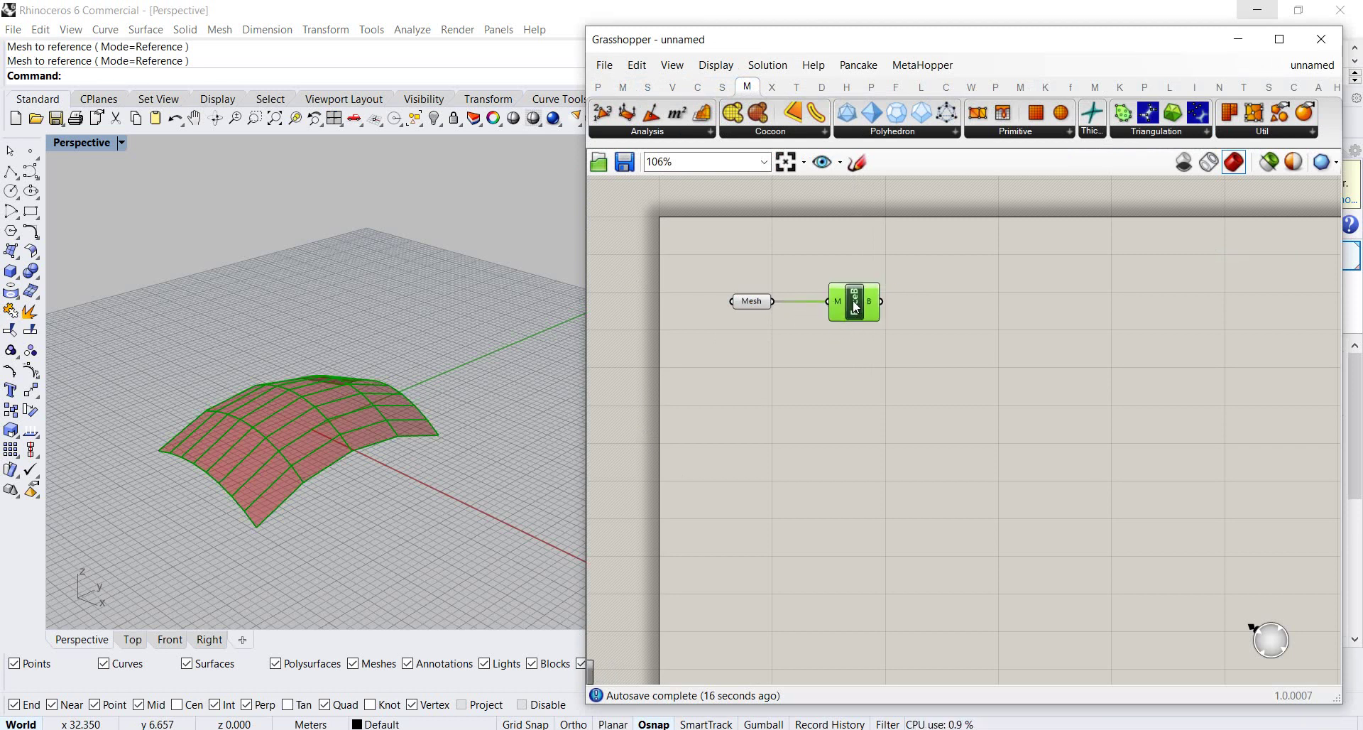
click(859, 345)
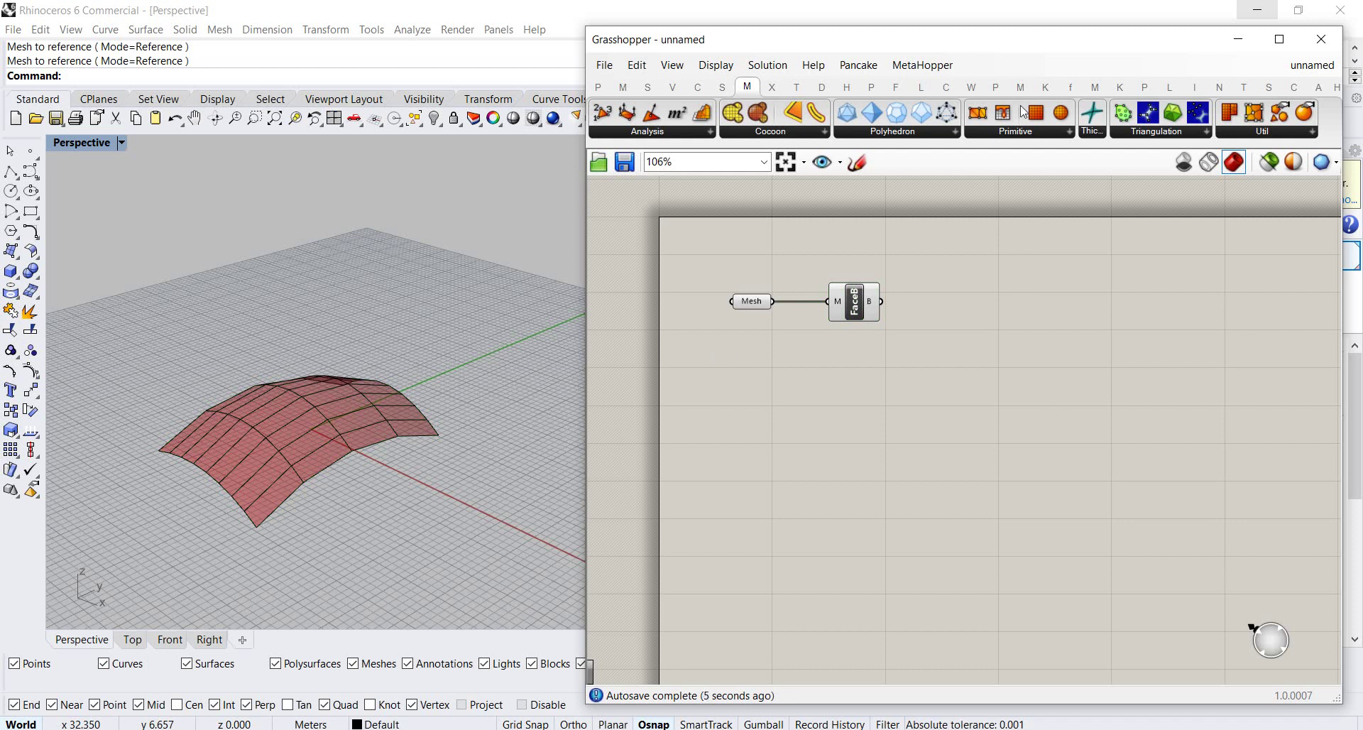
Place a Kangaroo Planarize force component on the canvas, below and beyond the Face Boundaries component.
mouse_move(1043, 92)
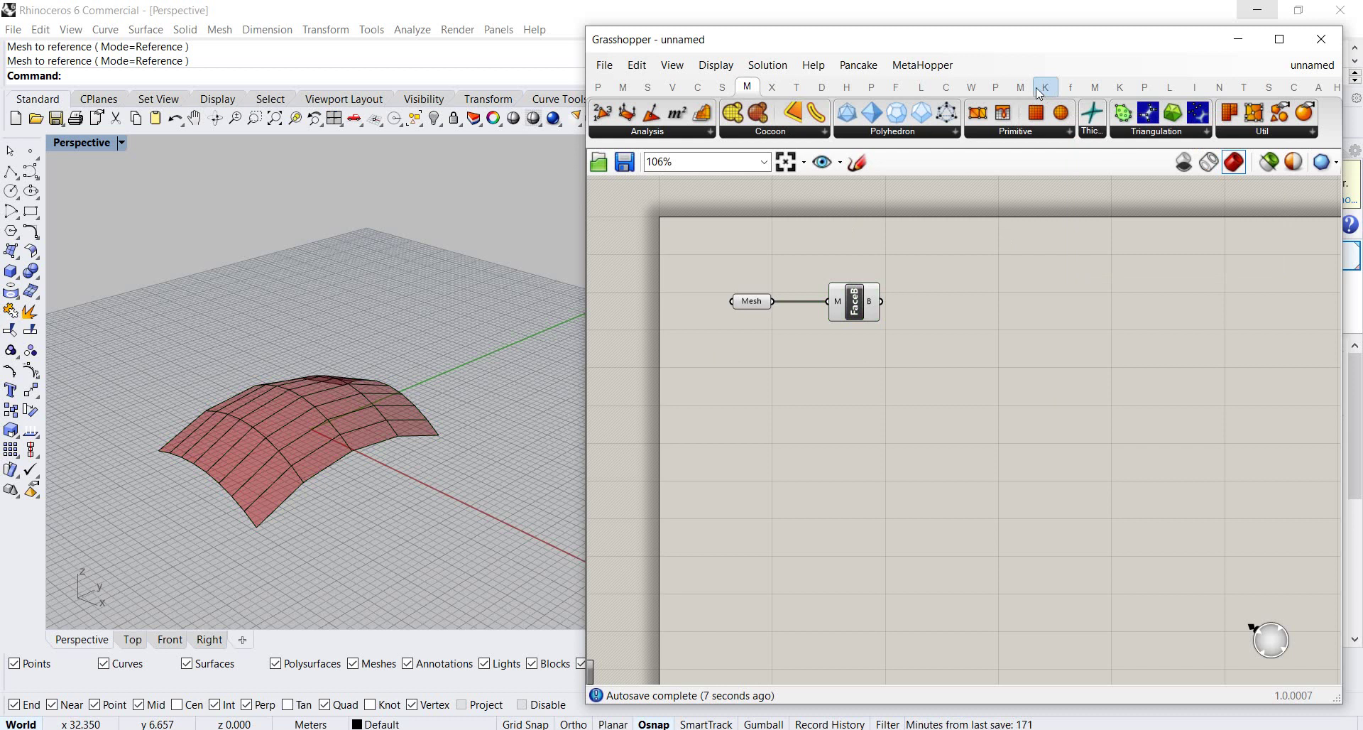
click(1119, 87)
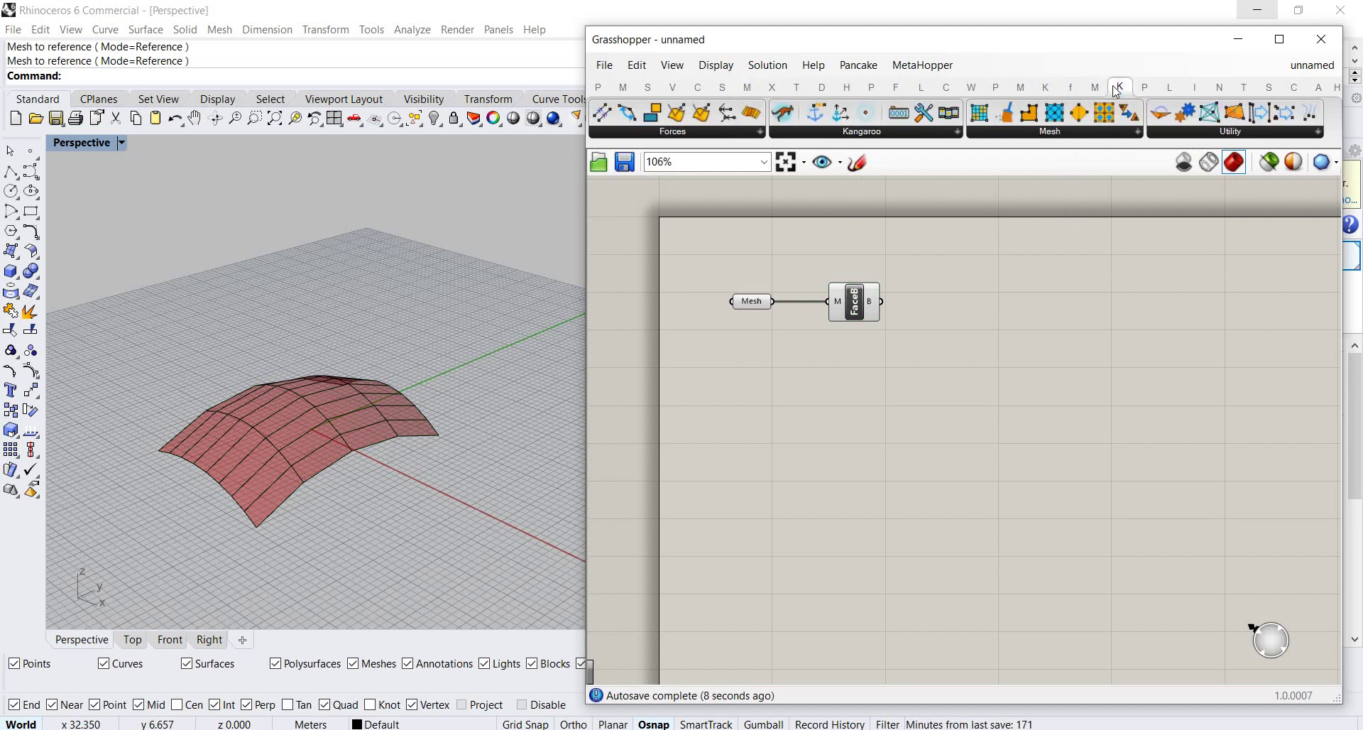
click(761, 133)
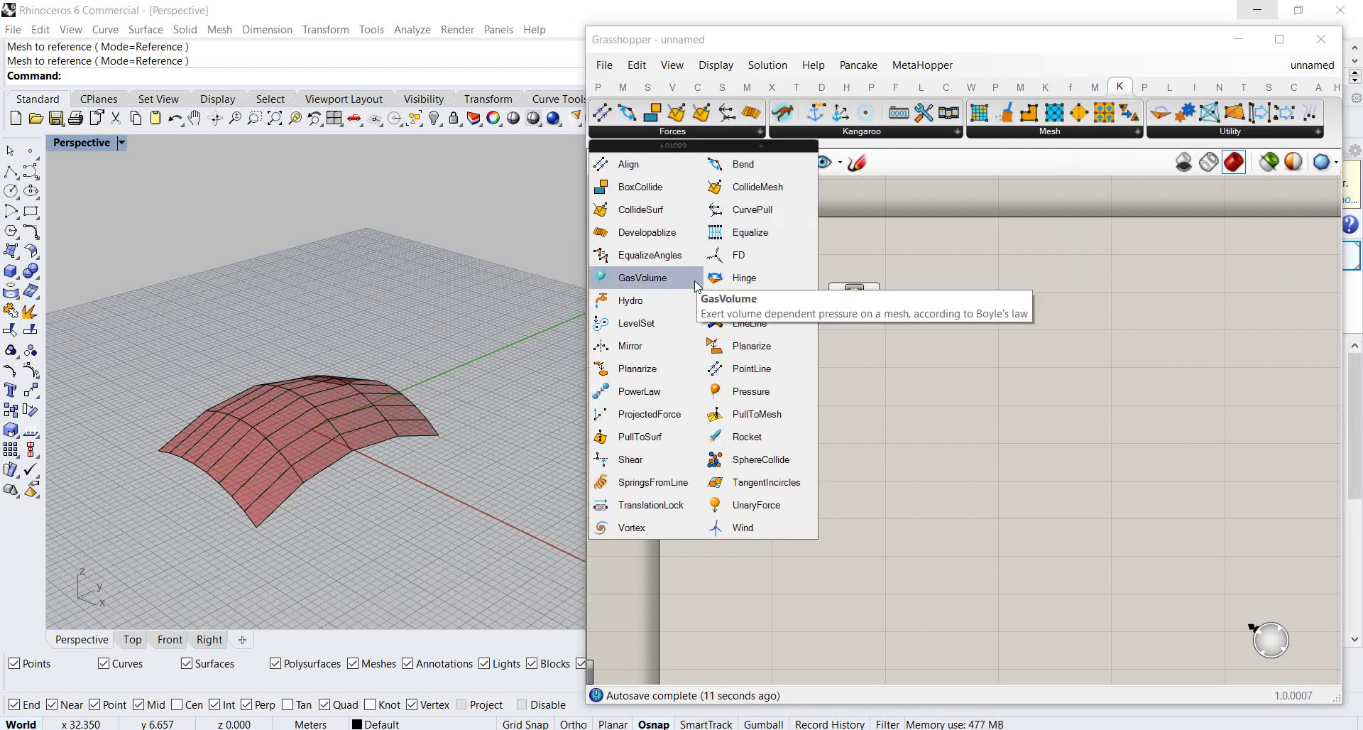
drag(642, 368, 798, 401)
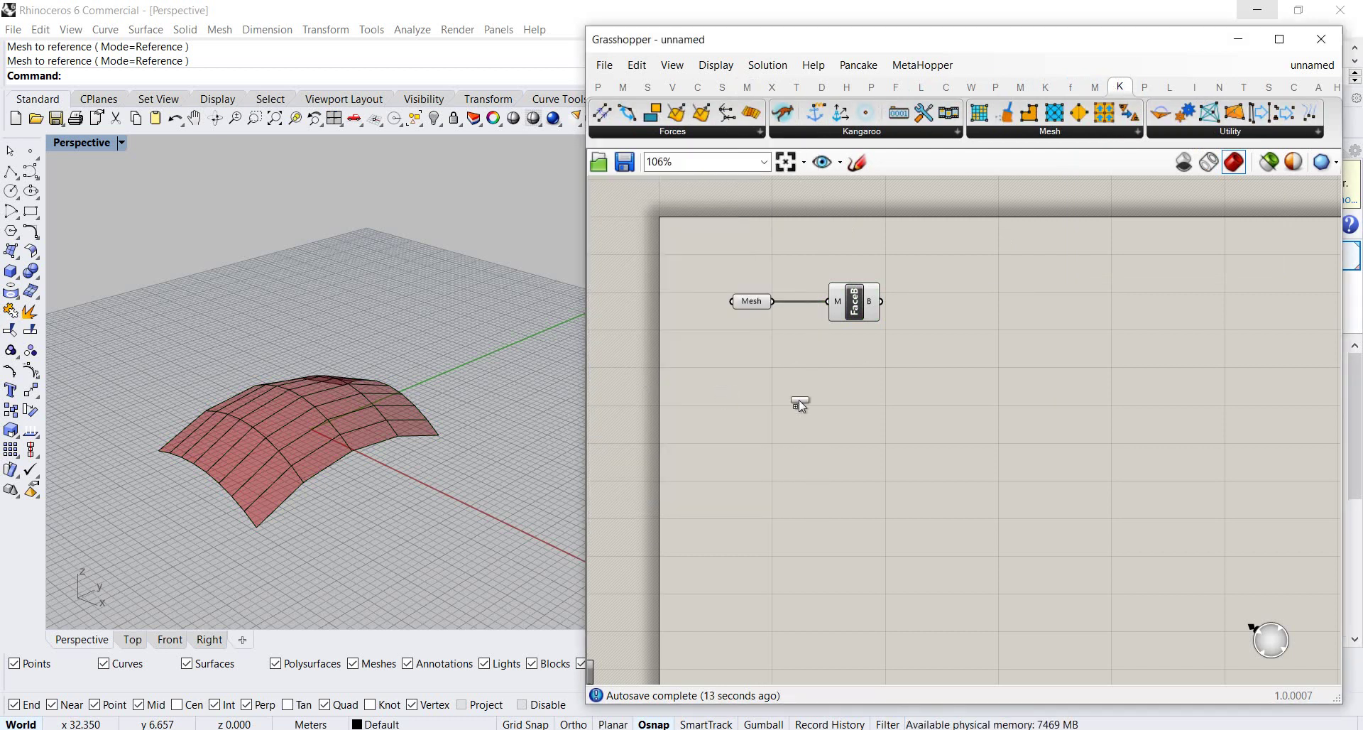
drag(1085, 407, 1086, 411)
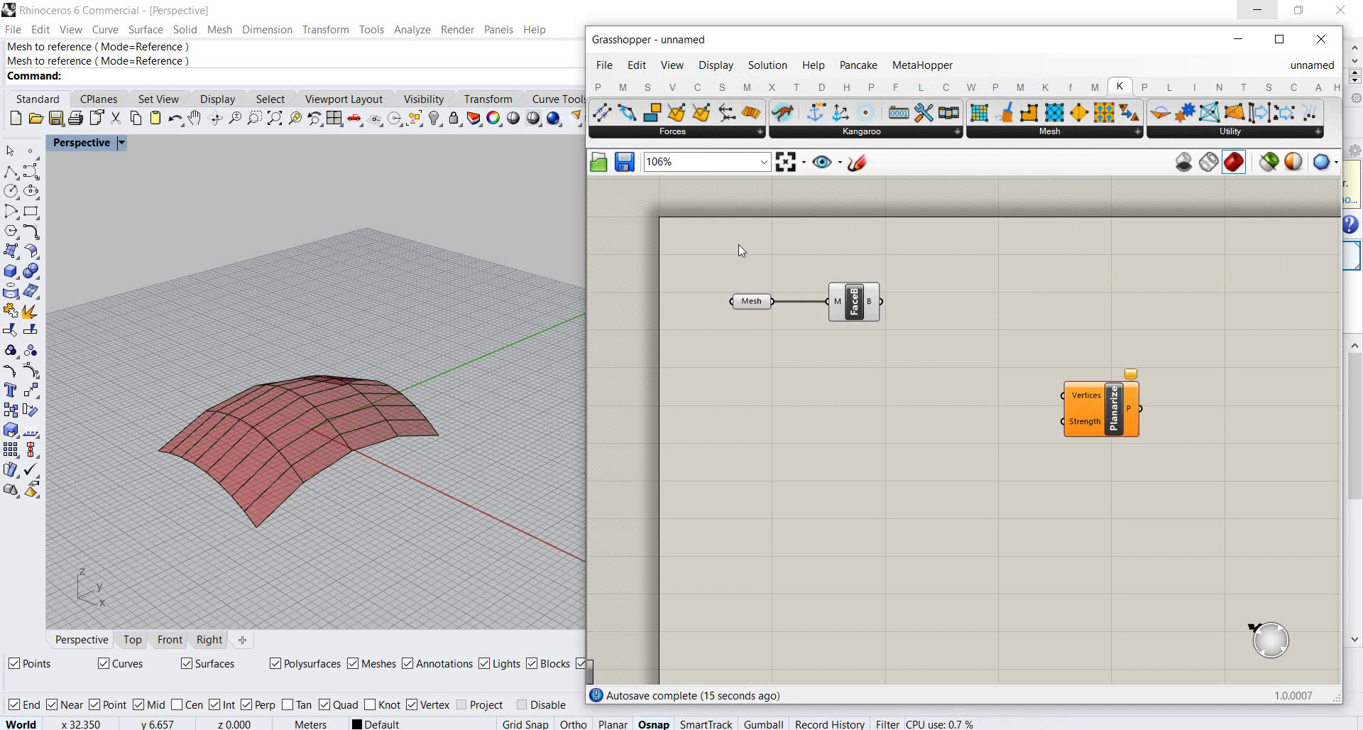
Place a Kangaroo SpringsFromLine force component directly above the Planarize component.
click(759, 132)
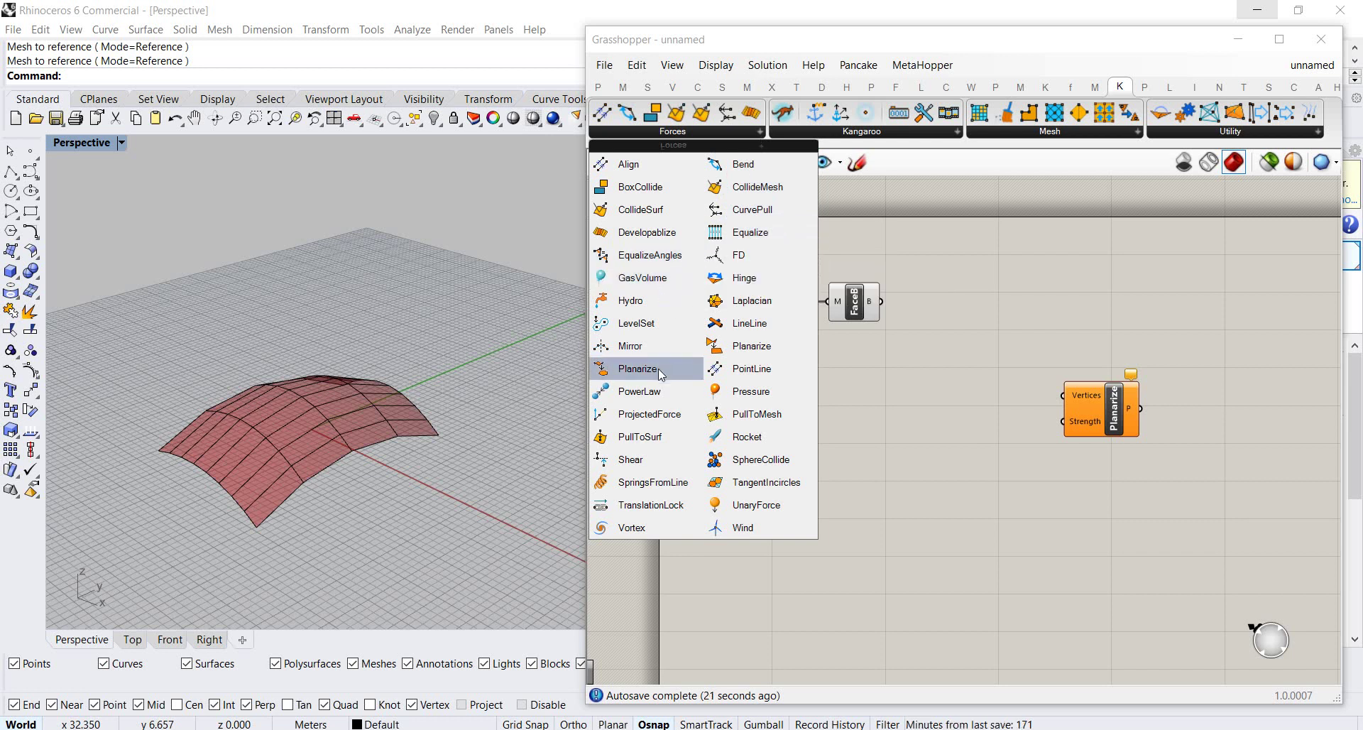
click(649, 483)
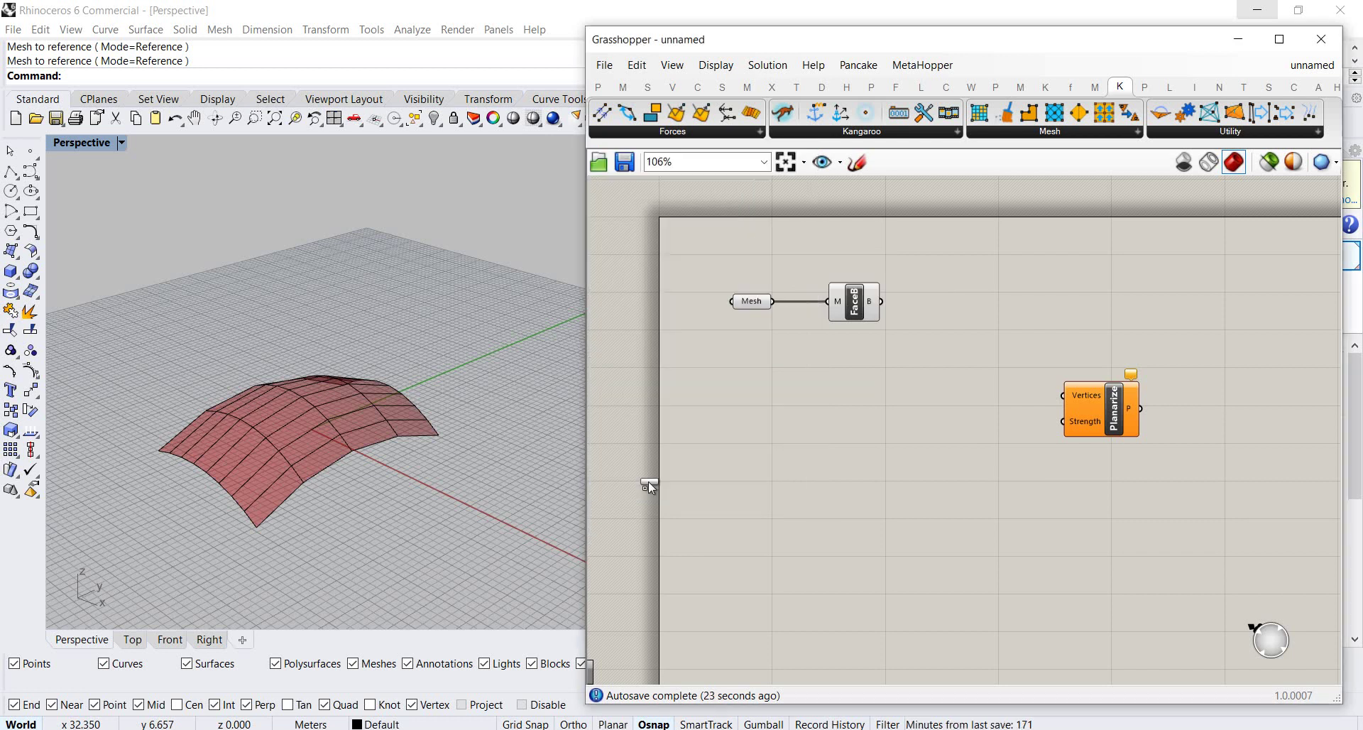
click(1091, 270)
drag(1079, 278, 1086, 301)
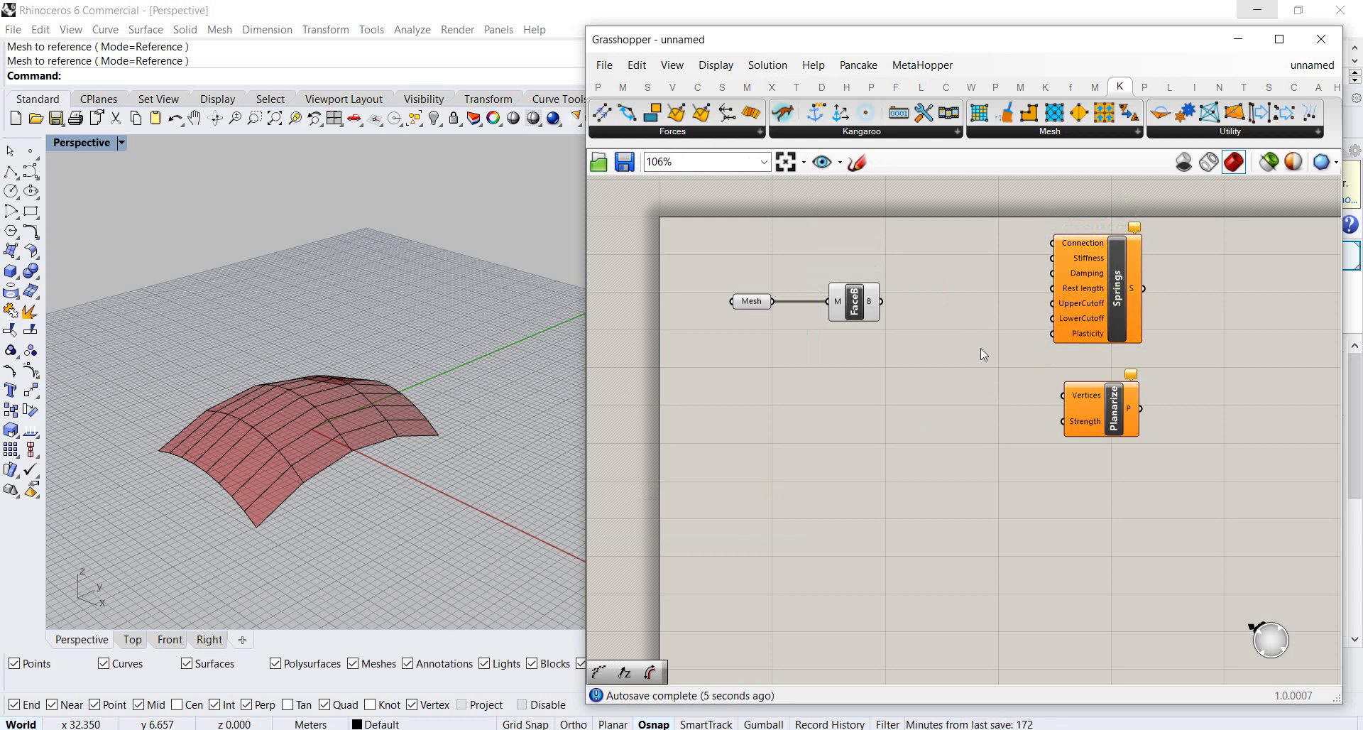
Add an Explode curve component and connect the face boundary curves to its curve input.
click(698, 86)
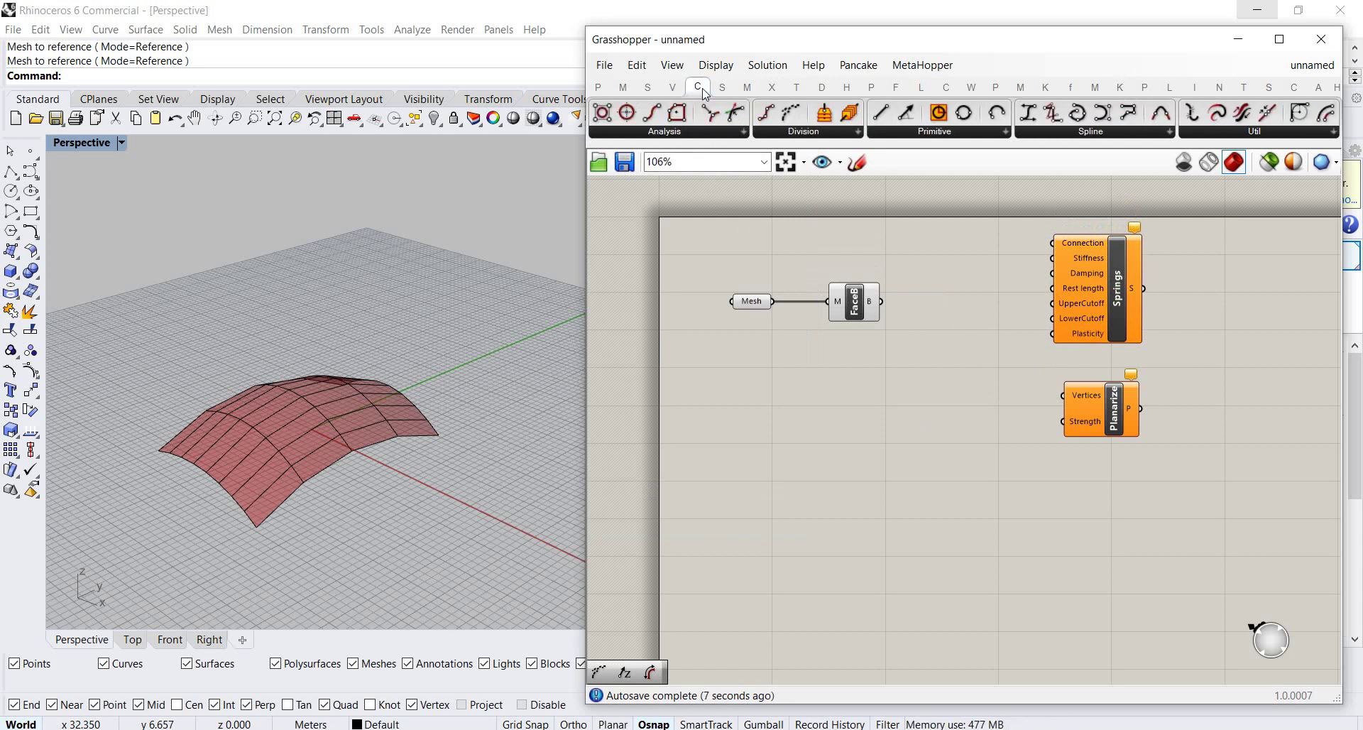
click(1249, 131)
drag(1177, 164, 976, 249)
drag(882, 301, 944, 265)
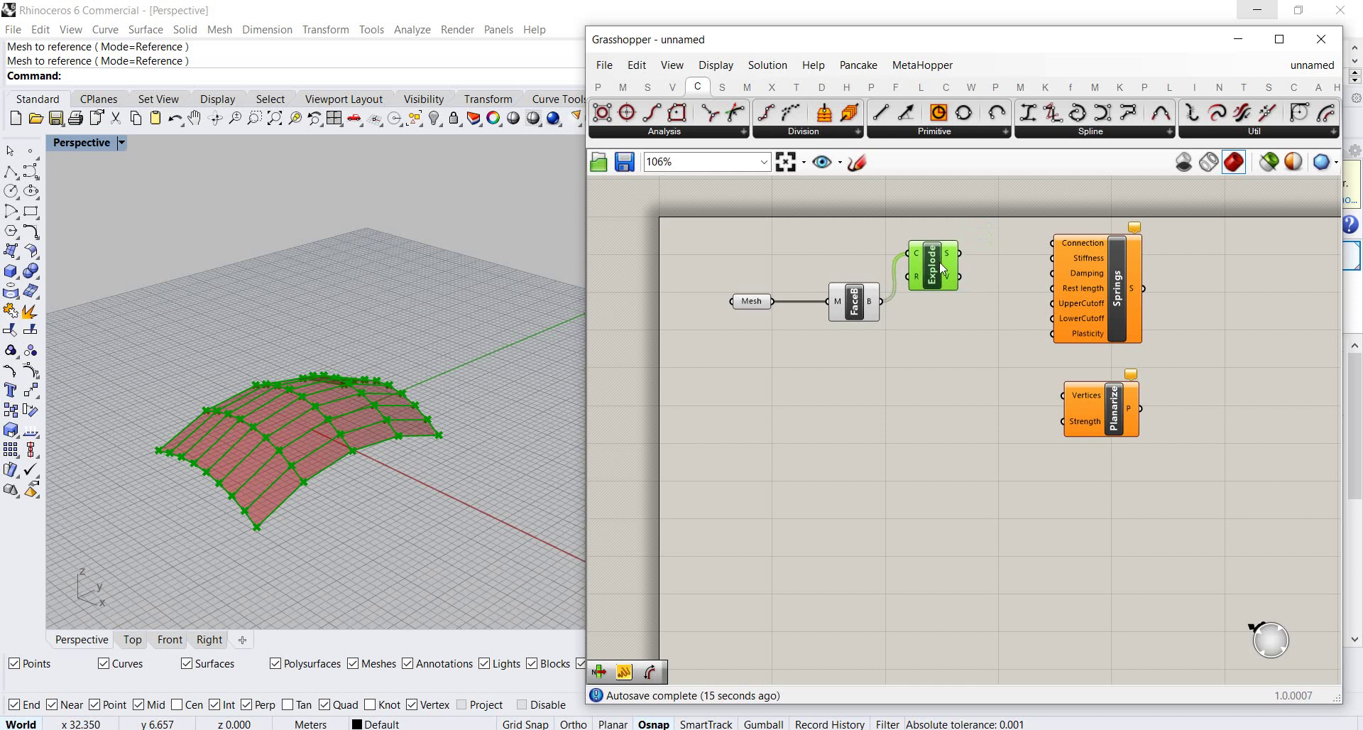
click(1001, 250)
Connect the Explode segments to the Connection input of the Springs component and flatten the segments output.
mouse_move(955, 254)
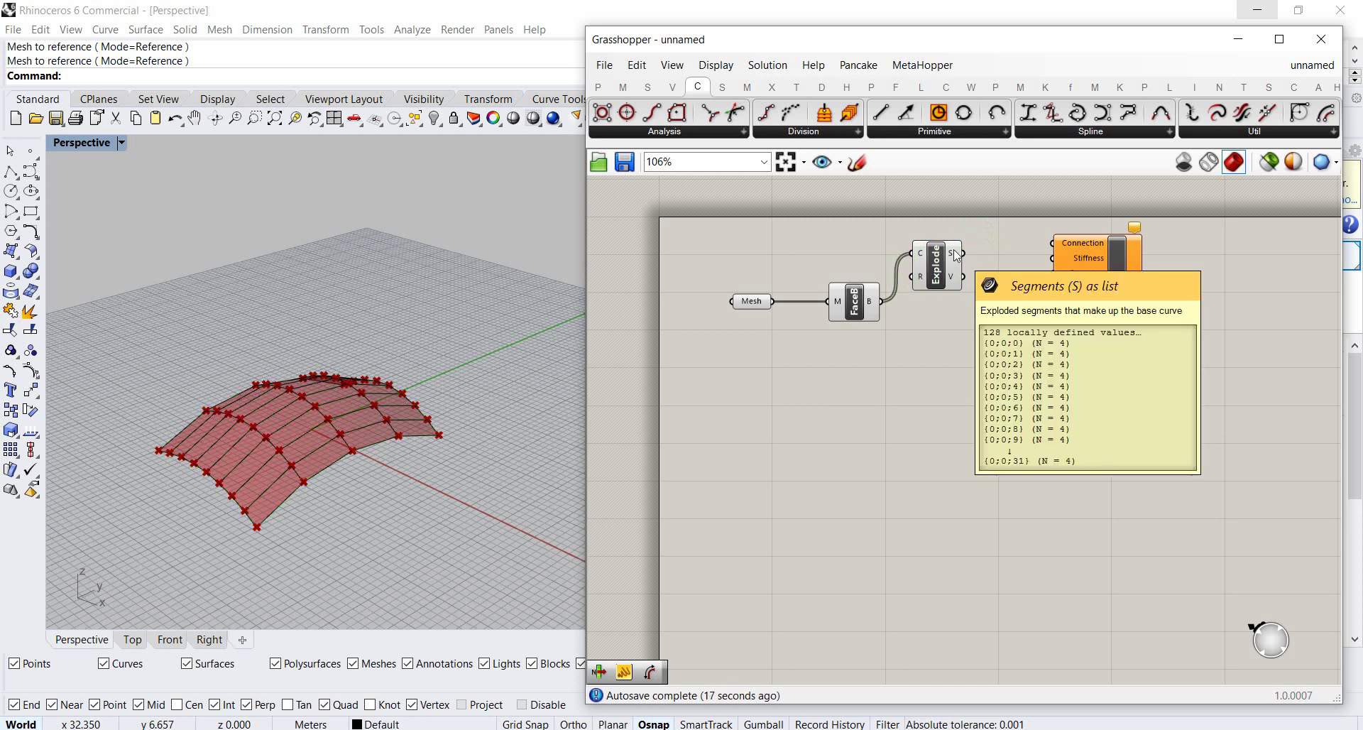
drag(955, 254, 1055, 248)
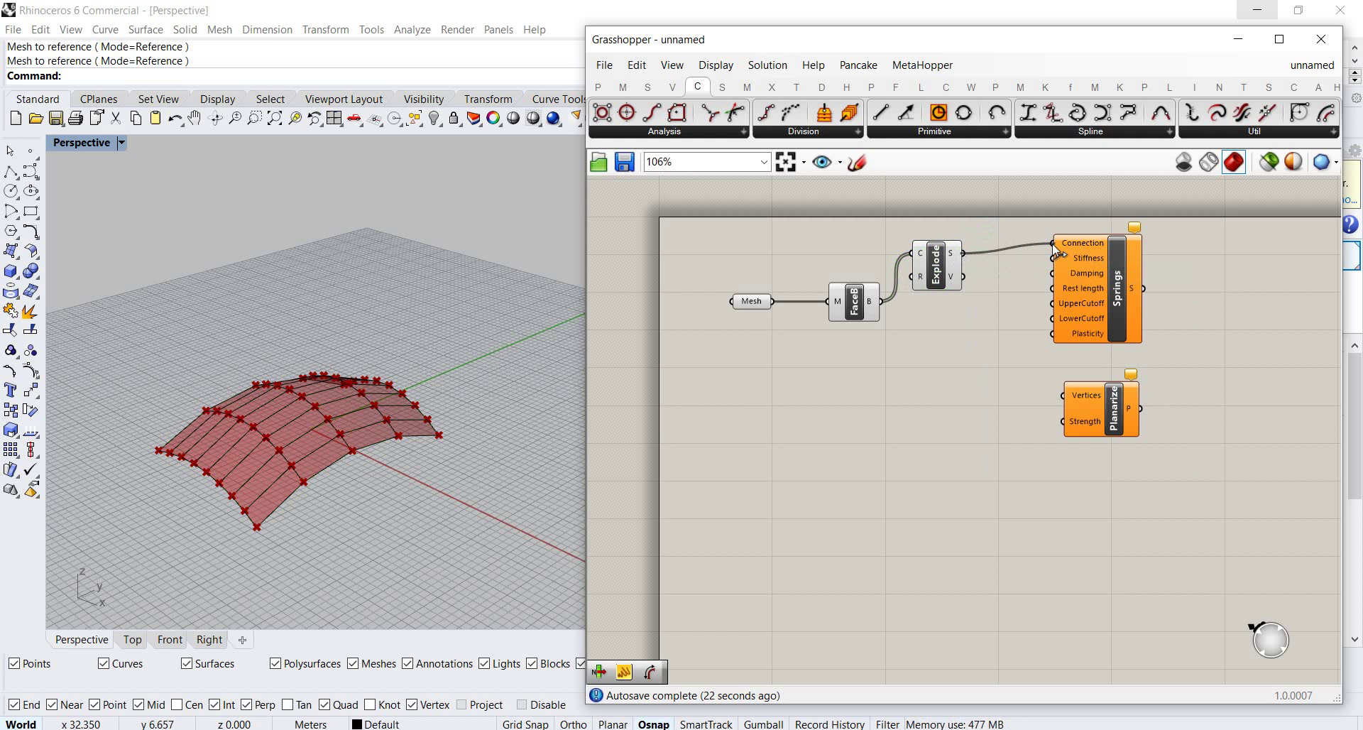
right_click(952, 254)
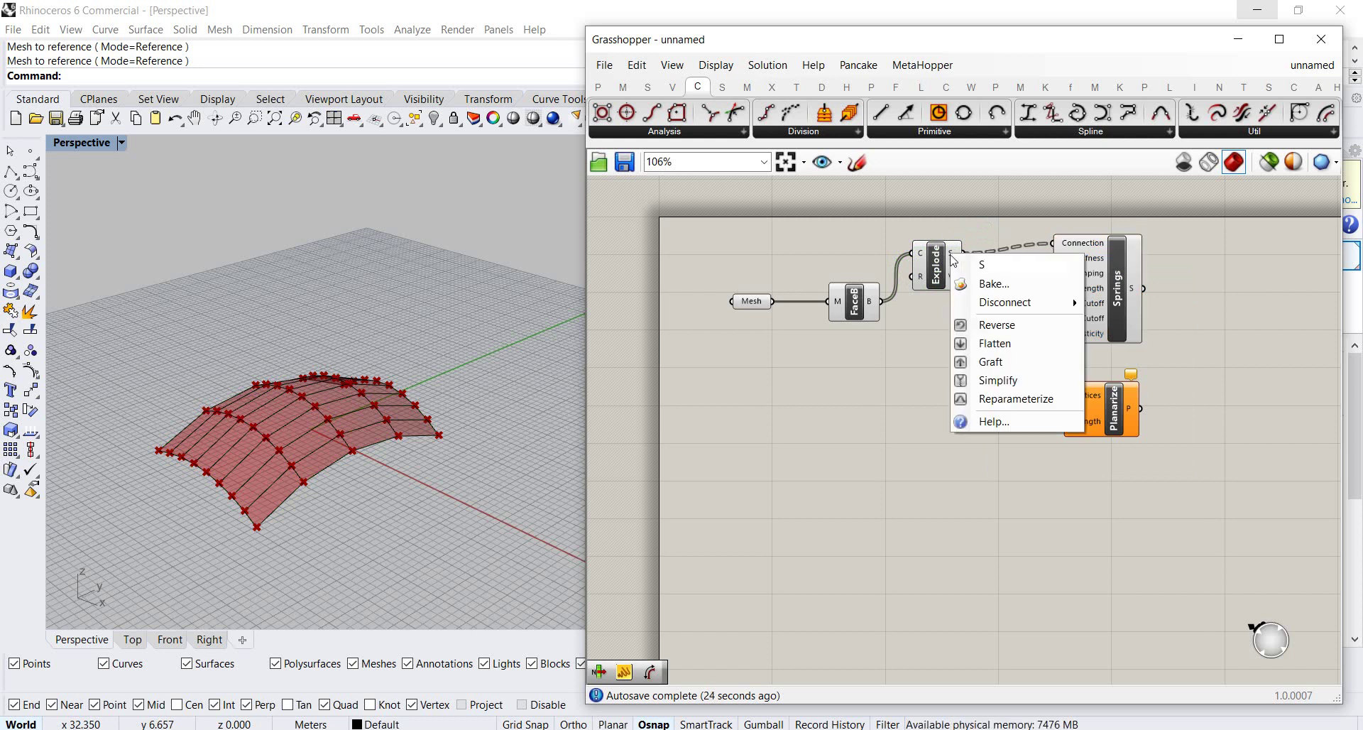
click(997, 344)
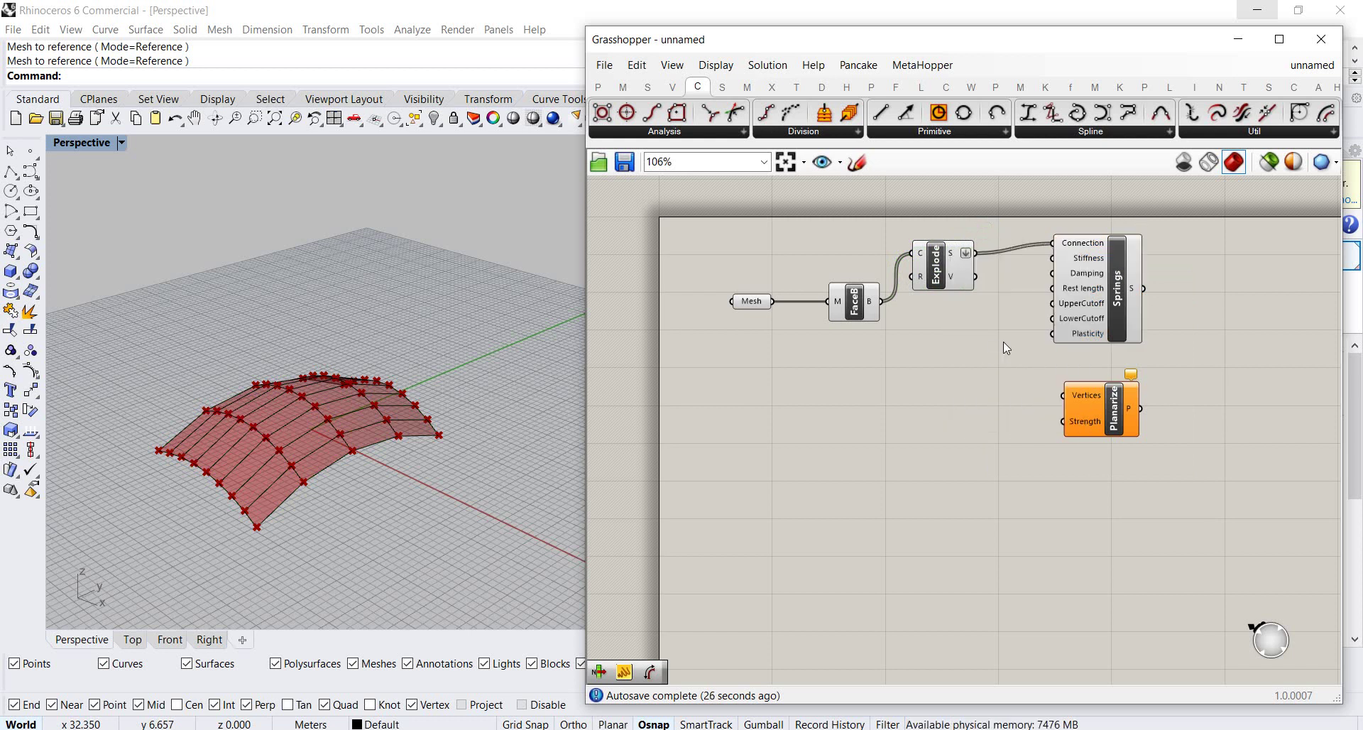
Add a curve Length component that measures the exploded segments and connect it to the Springs' Rest length input.
click(712, 133)
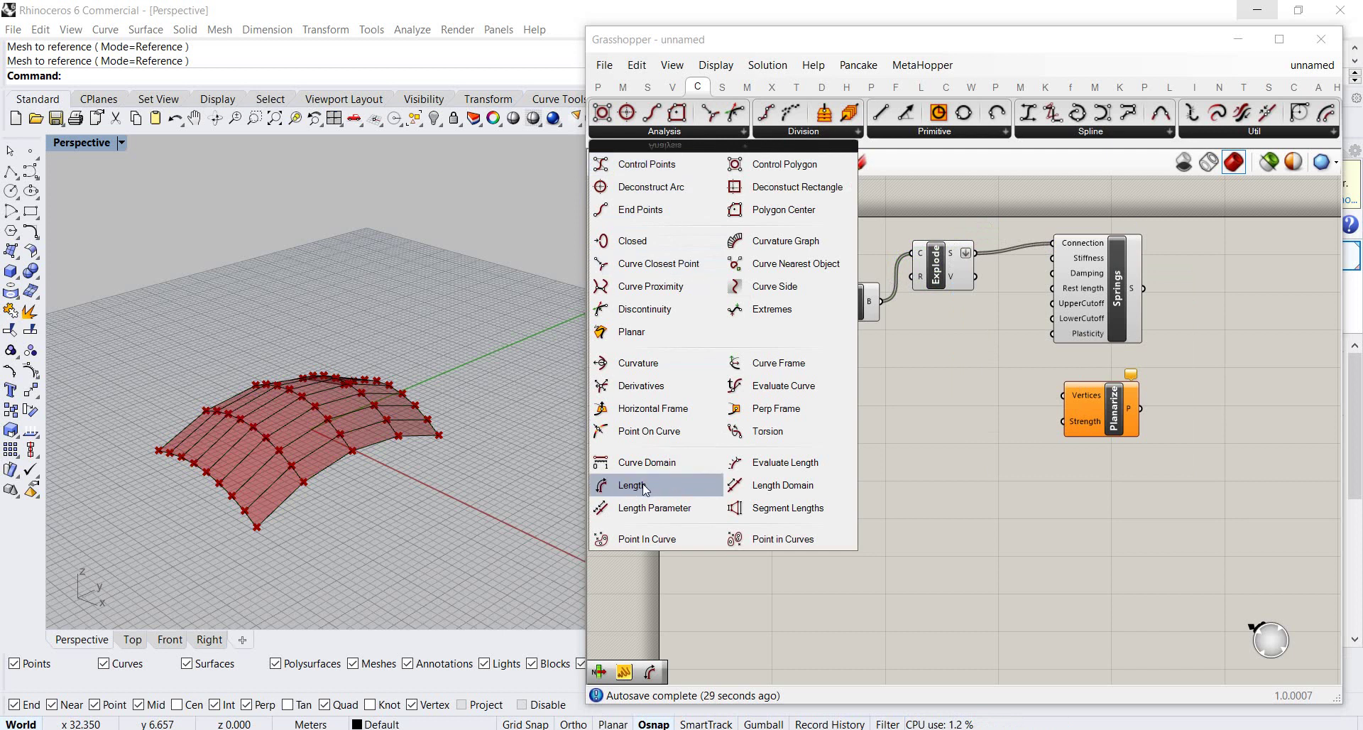
drag(632, 485, 980, 316)
drag(1104, 286, 1140, 288)
drag(1007, 318, 1081, 291)
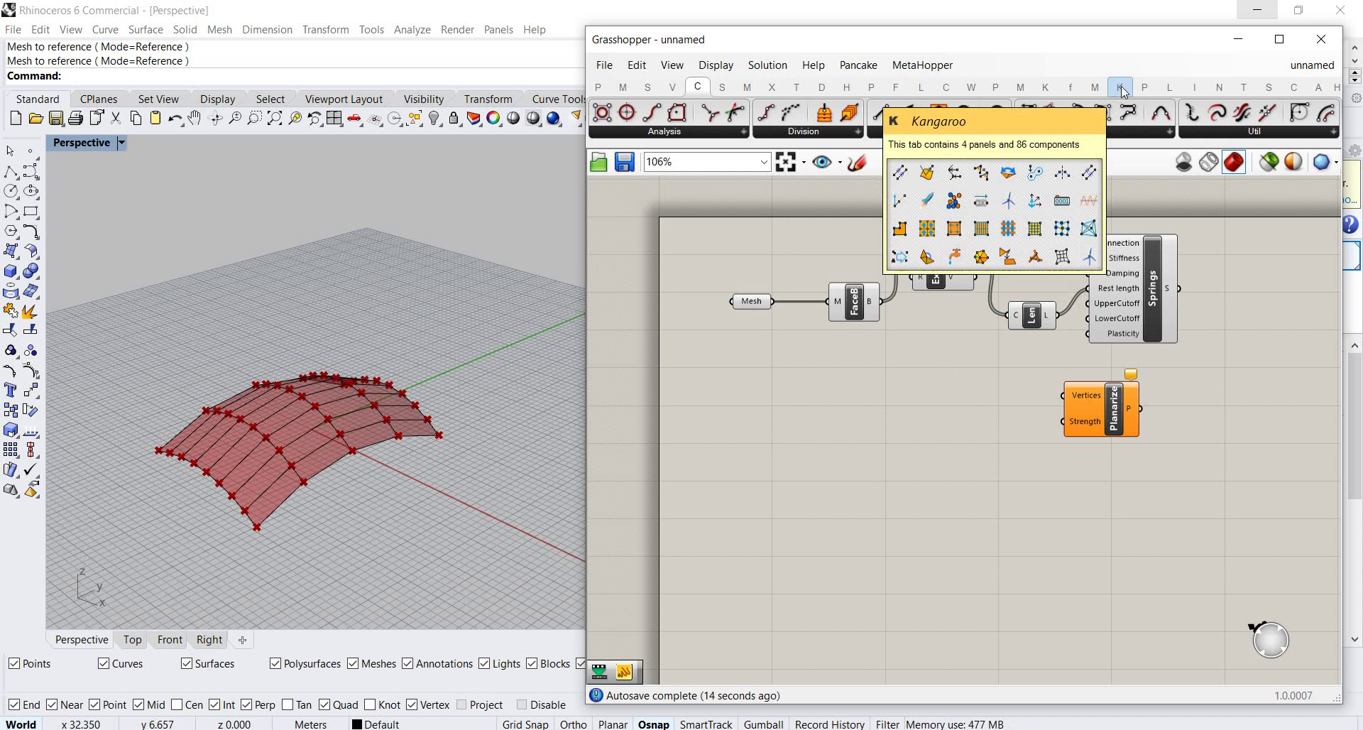
Place a Kangaroo2 removeDuplicateLines component above the wires between Explode and Springs.
click(1050, 96)
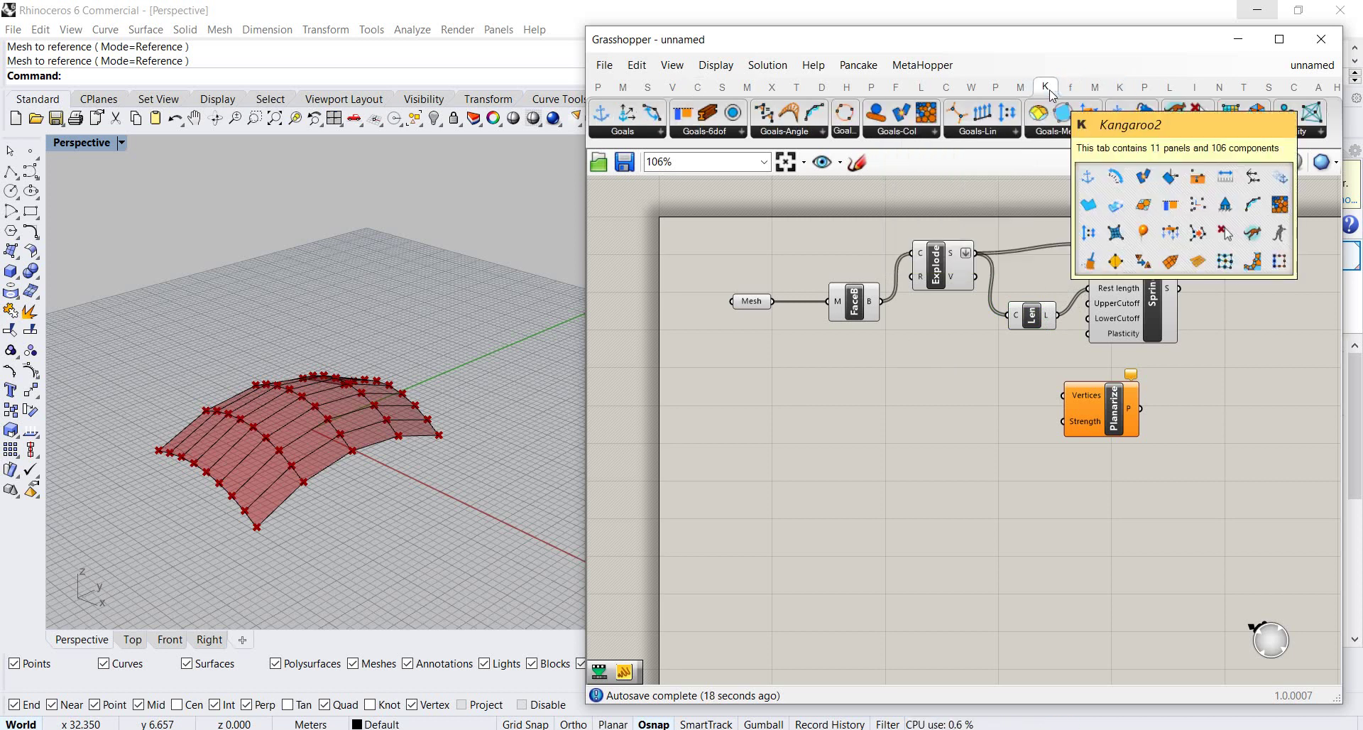
click(1286, 137)
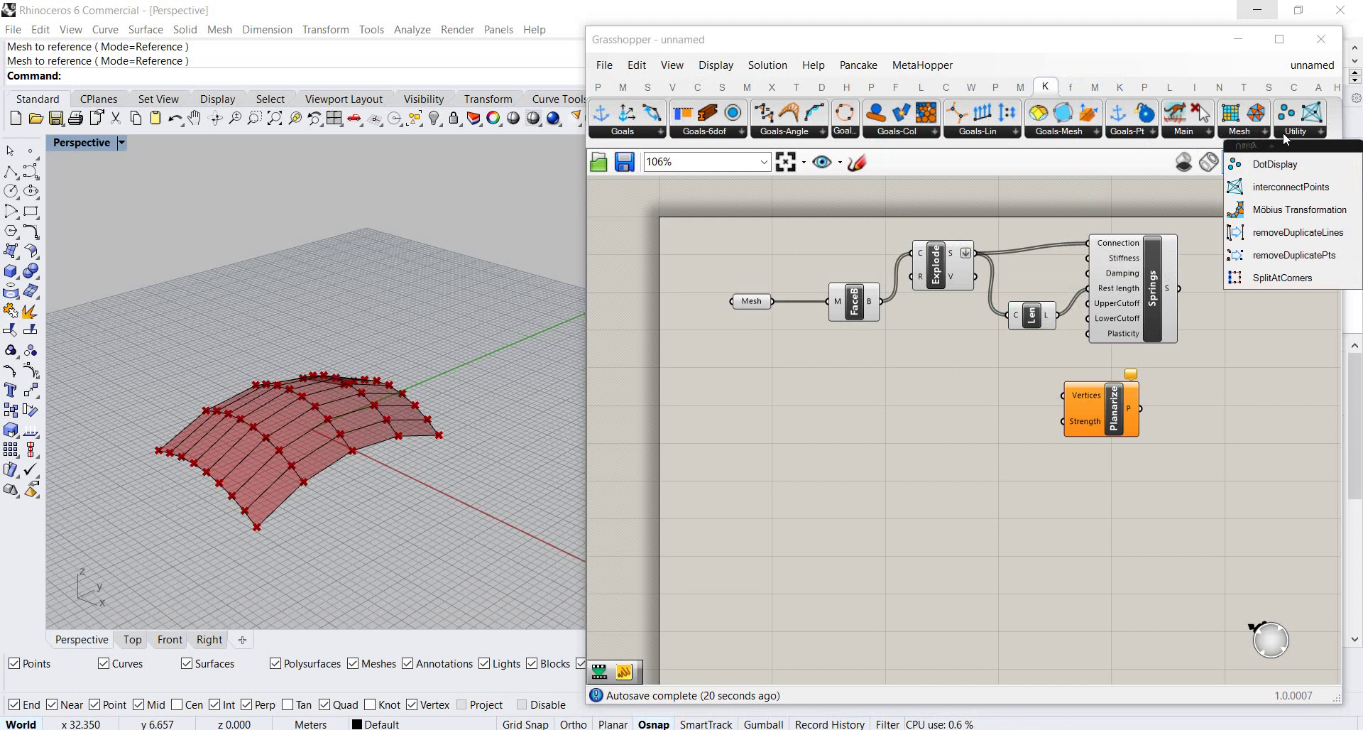
click(1293, 235)
click(1016, 225)
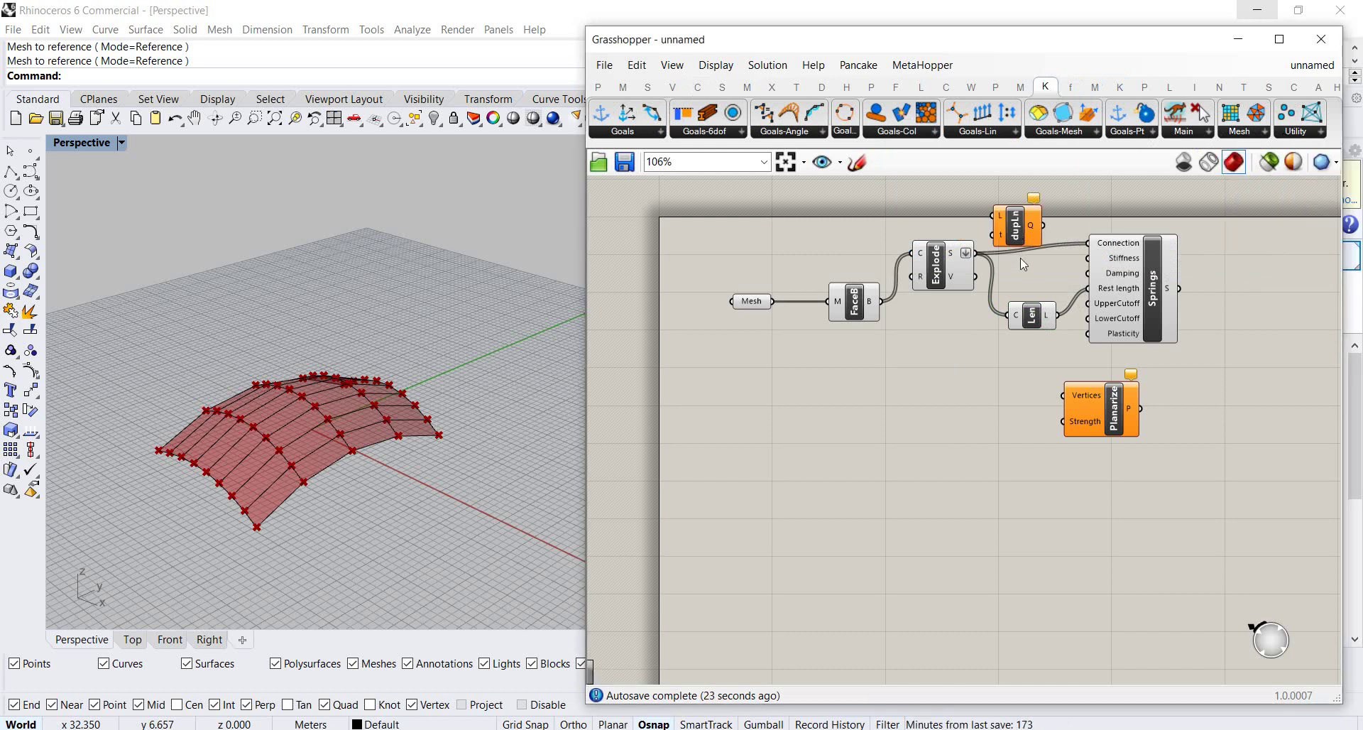
Route the exploded segments through removeDuplicateLines into both the Length component and the Springs' Connection input.
drag(944, 264, 1009, 315)
click(1044, 236)
drag(1015, 236, 1009, 246)
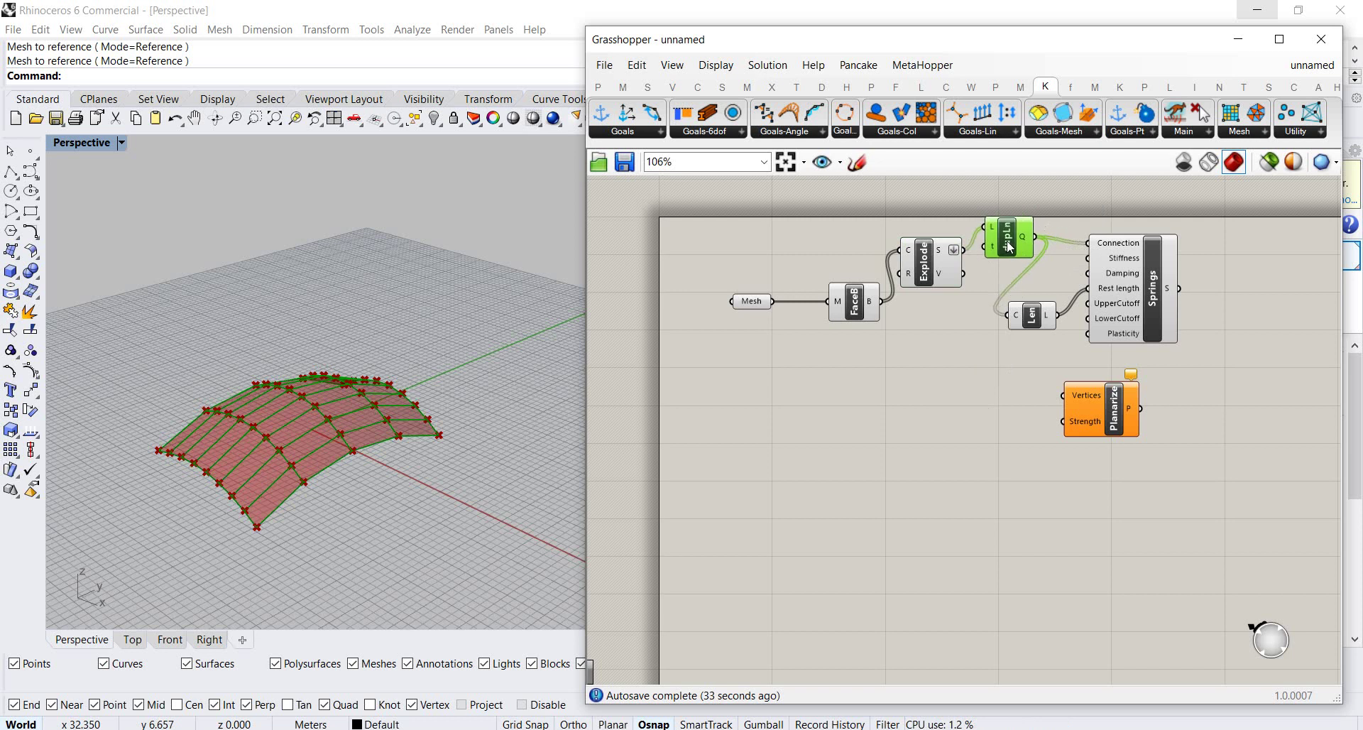
click(1067, 206)
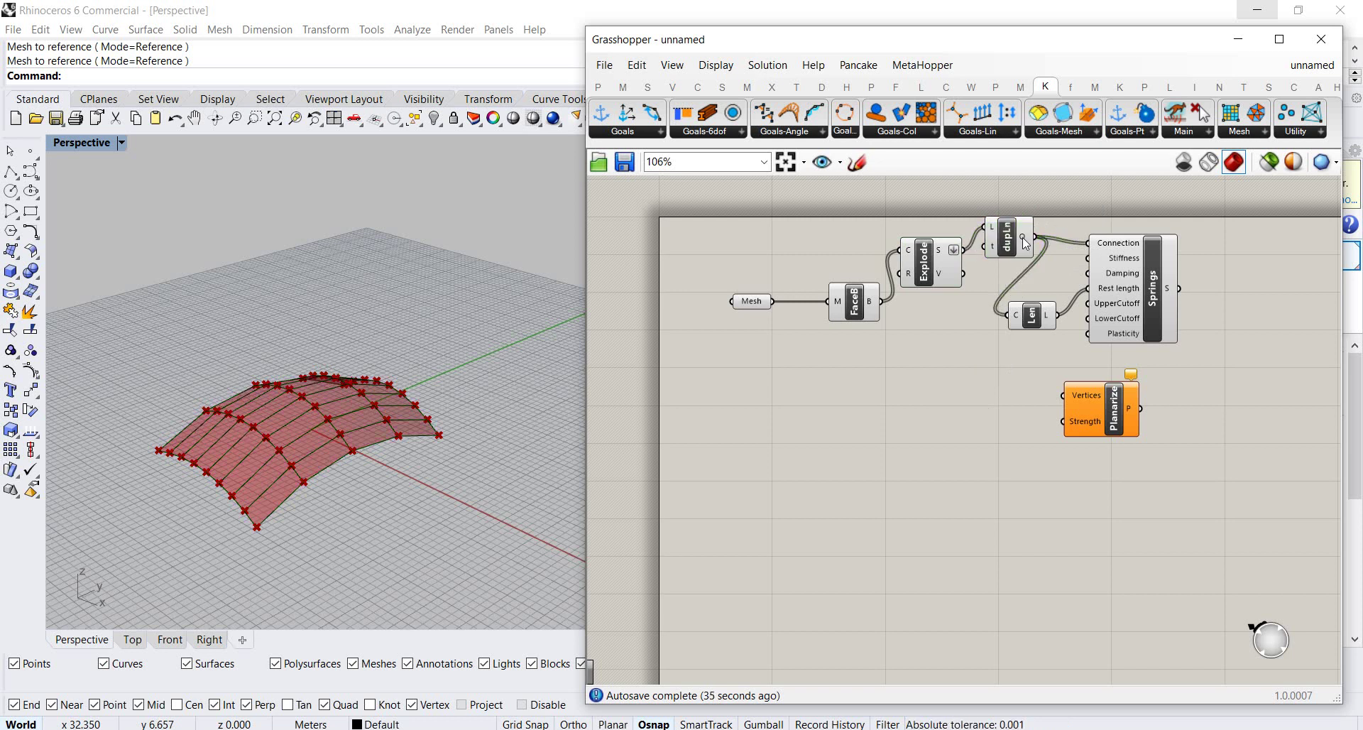
mouse_move(1025, 243)
Add a number slider set to 0.000 below the Length component and connect it to the Springs' Stiffness input.
click(599, 87)
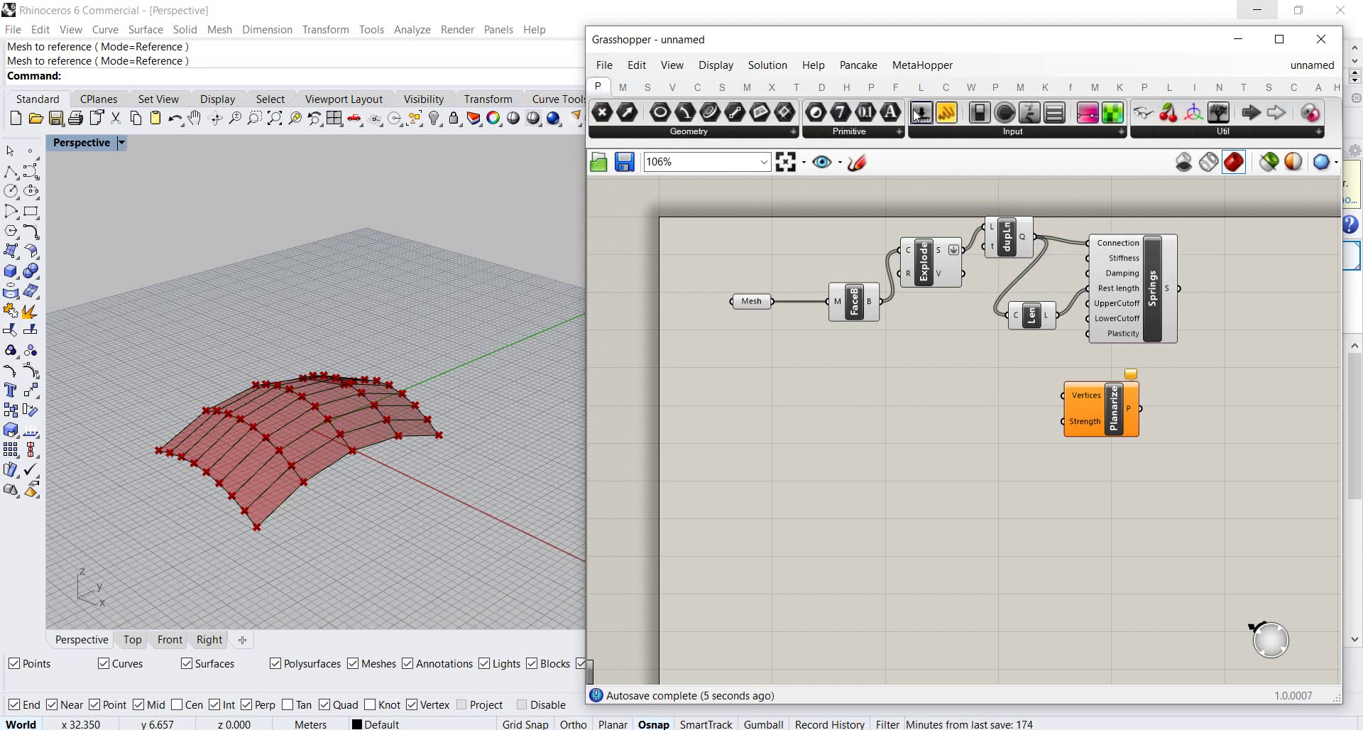
drag(934, 141, 1088, 257)
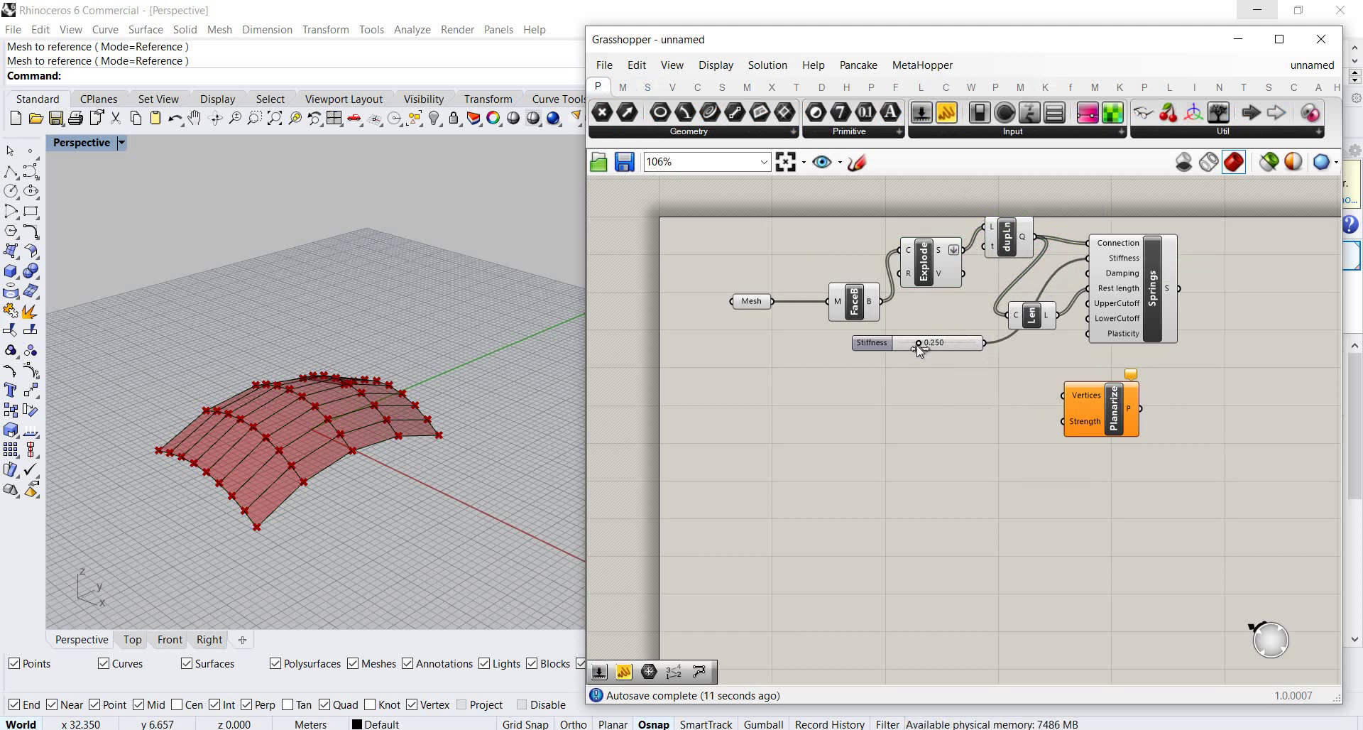
drag(920, 344, 847, 350)
click(977, 393)
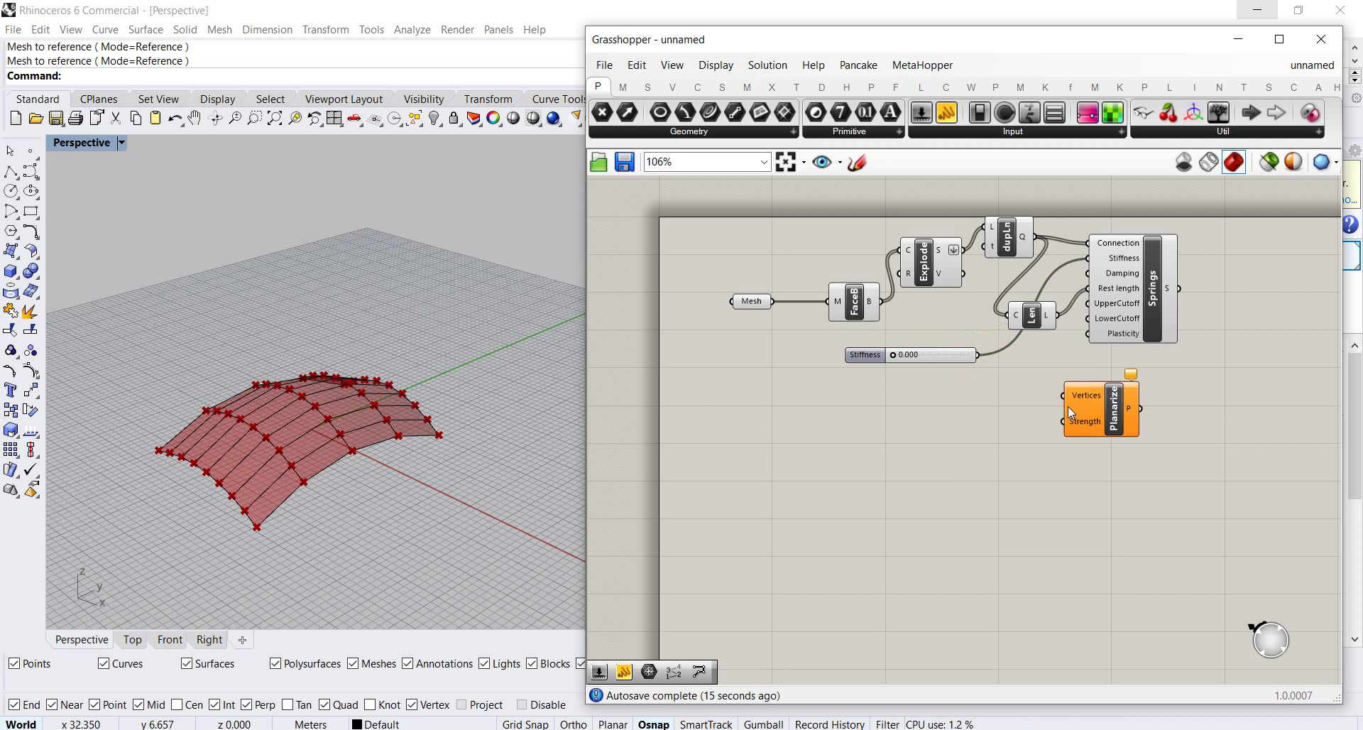
Shift the Planarize component away from the sliders and place a curve Control Points component below the Stiffness slider.
drag(1108, 403, 1156, 402)
click(863, 413)
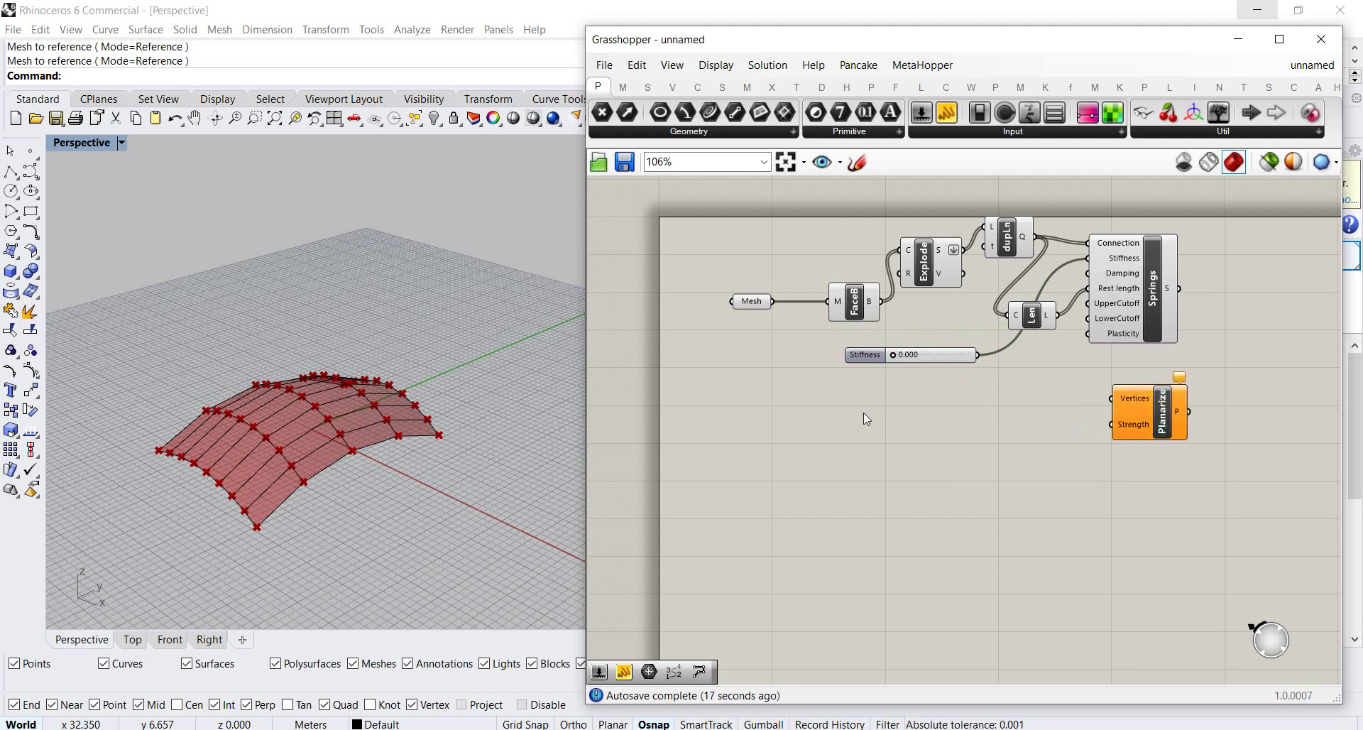
click(697, 86)
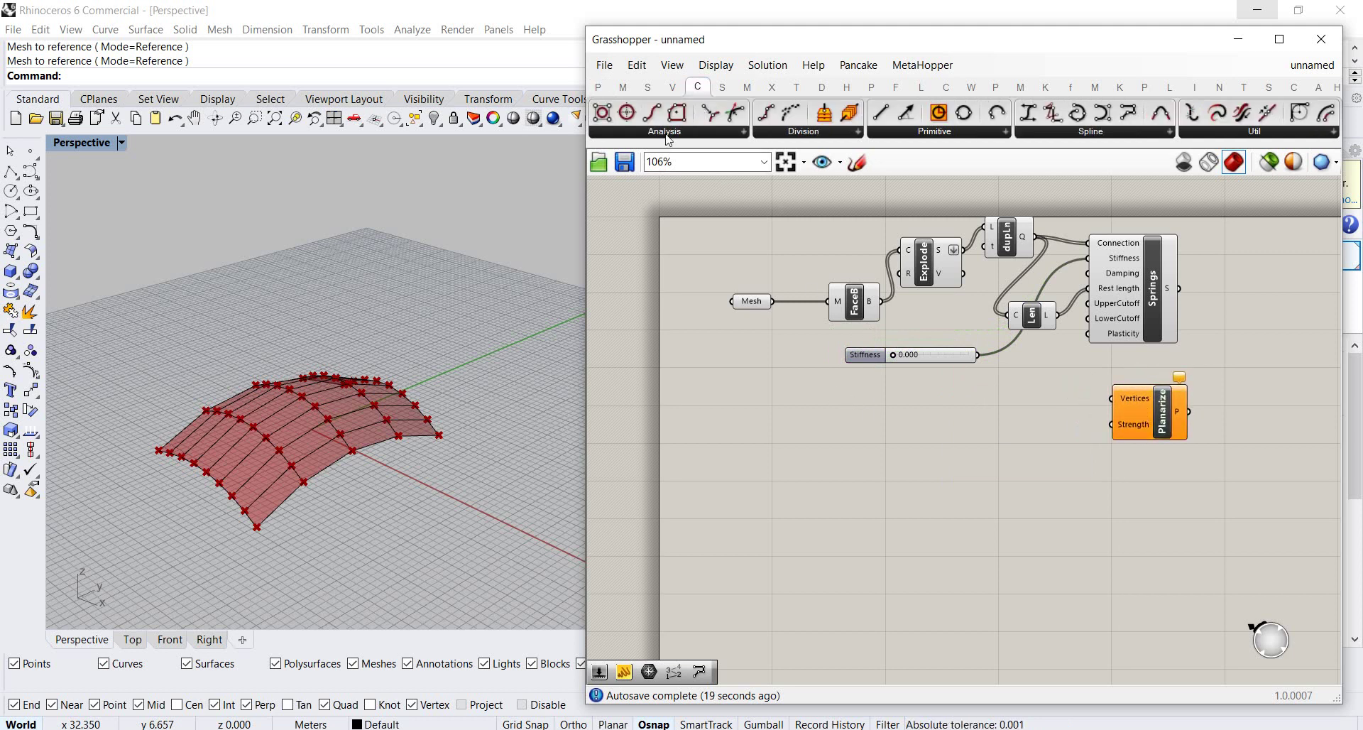
click(668, 134)
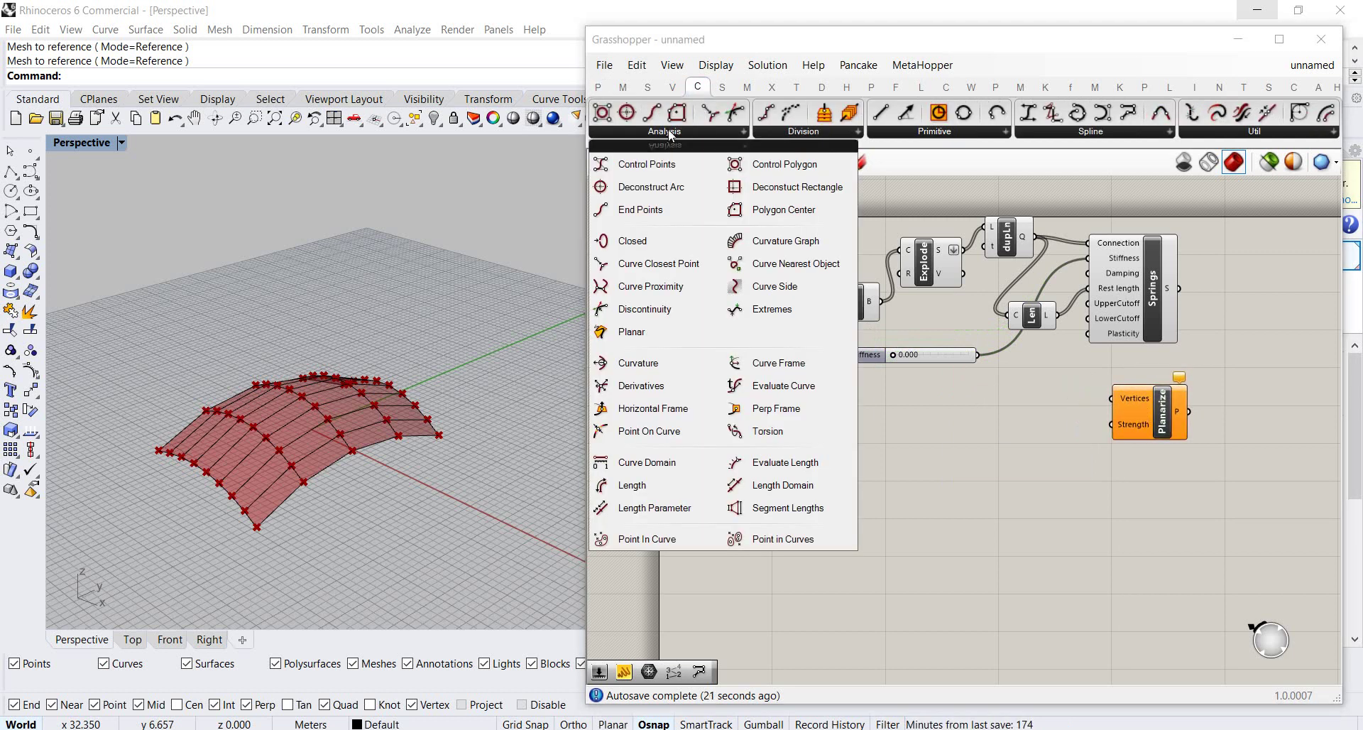
click(647, 166)
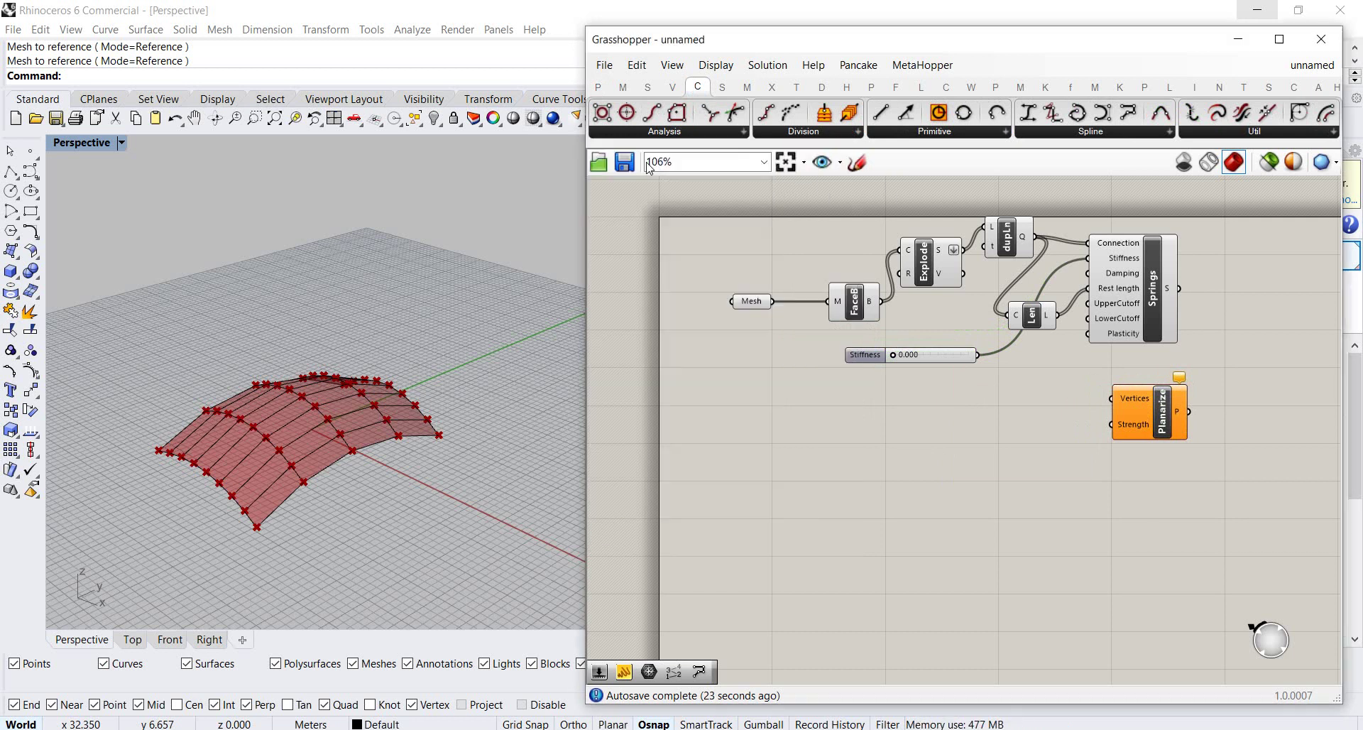
click(924, 429)
drag(927, 448, 938, 460)
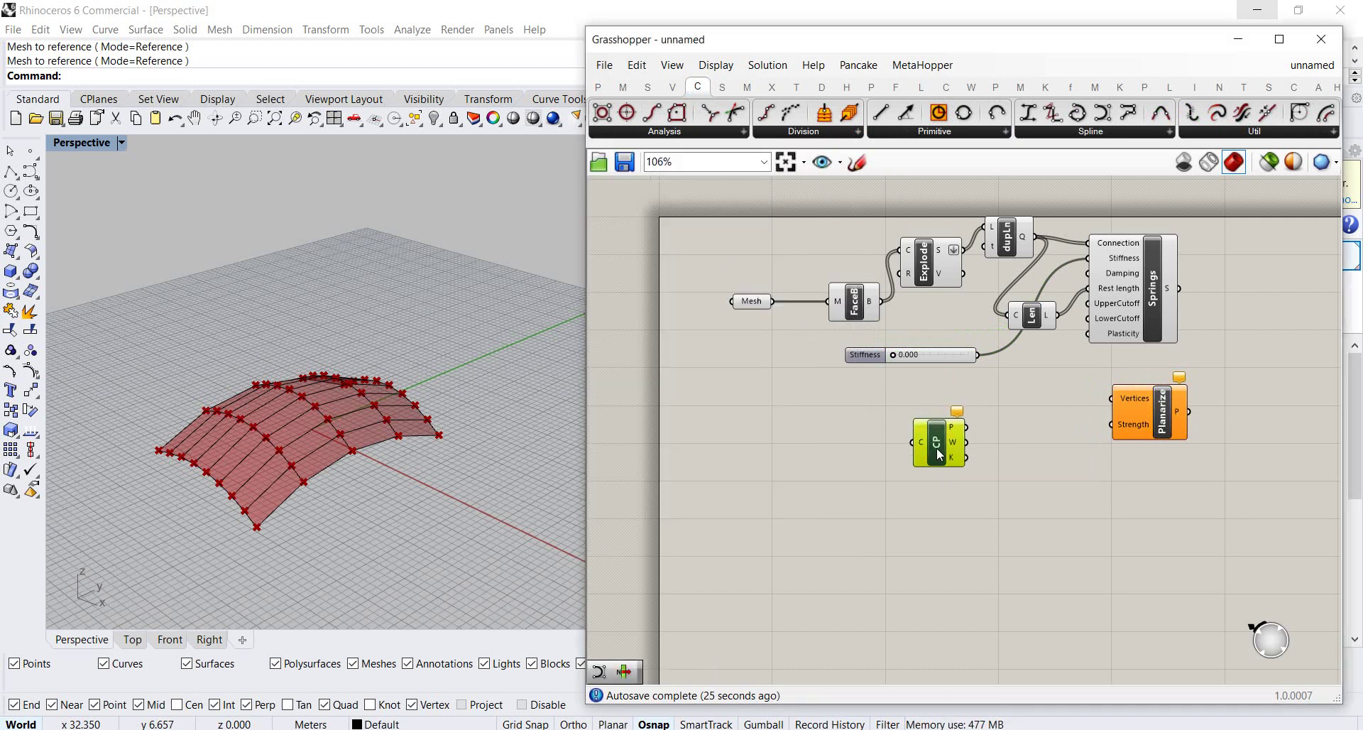
Connect the face boundaries to the Control Points component and its points output to Planarize's Vertices input.
click(847, 423)
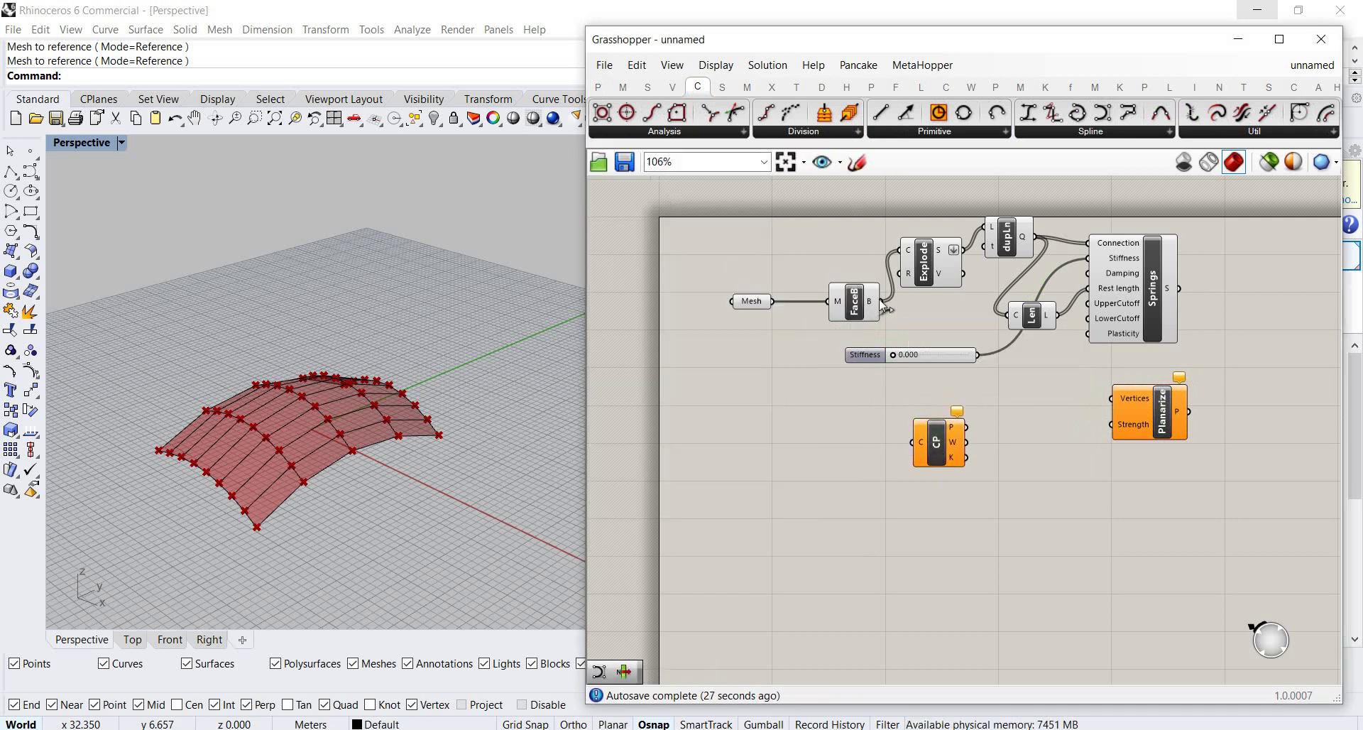
drag(882, 304, 921, 446)
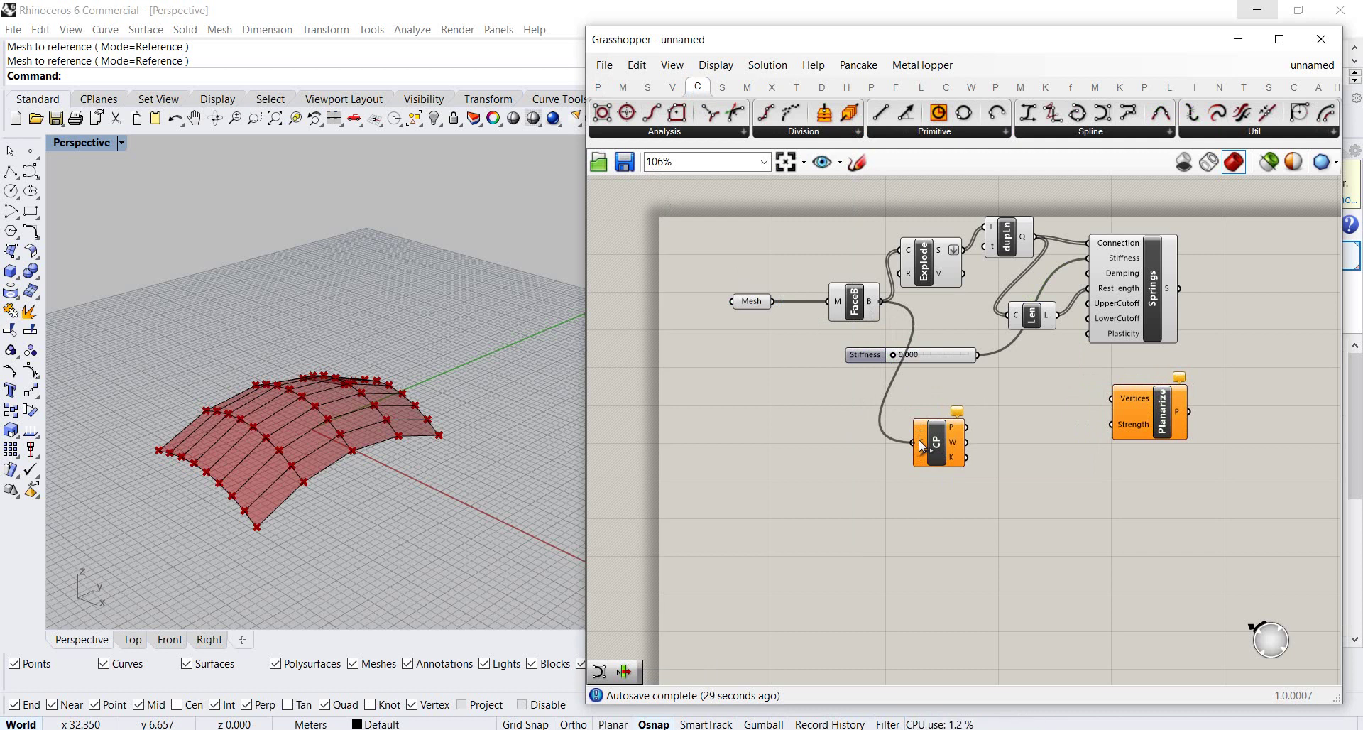
mouse_move(954, 429)
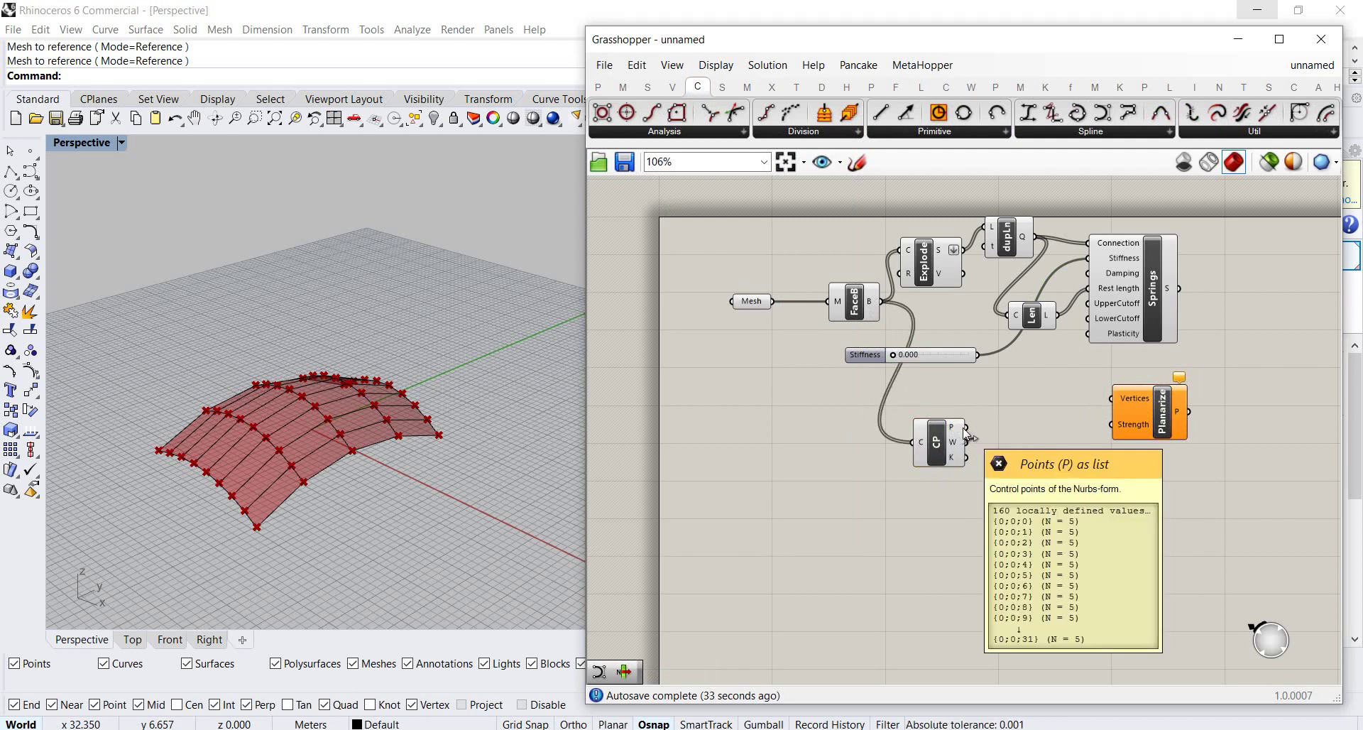
drag(965, 432, 1107, 398)
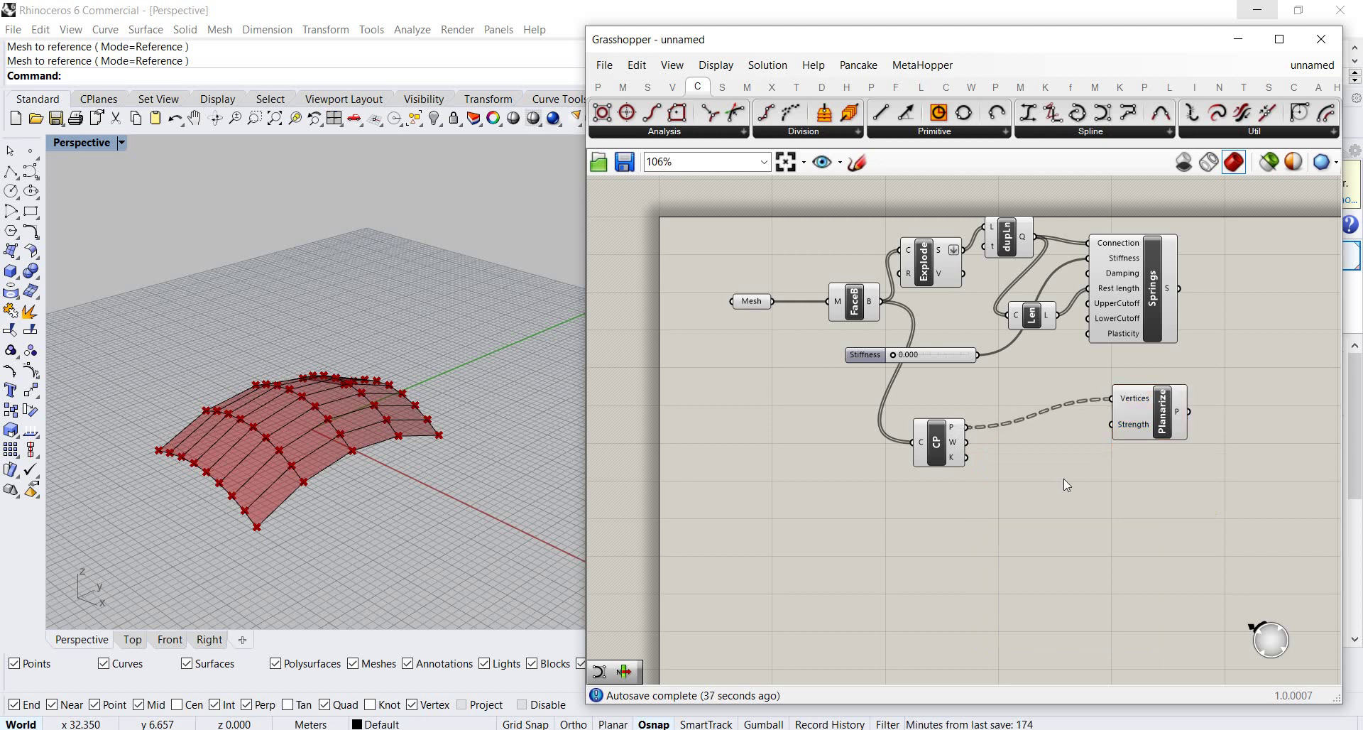
Add a number slider below Control Points with a maximum of 500 and a value of 138.936.
click(598, 86)
drag(932, 113, 982, 501)
double_click(935, 501)
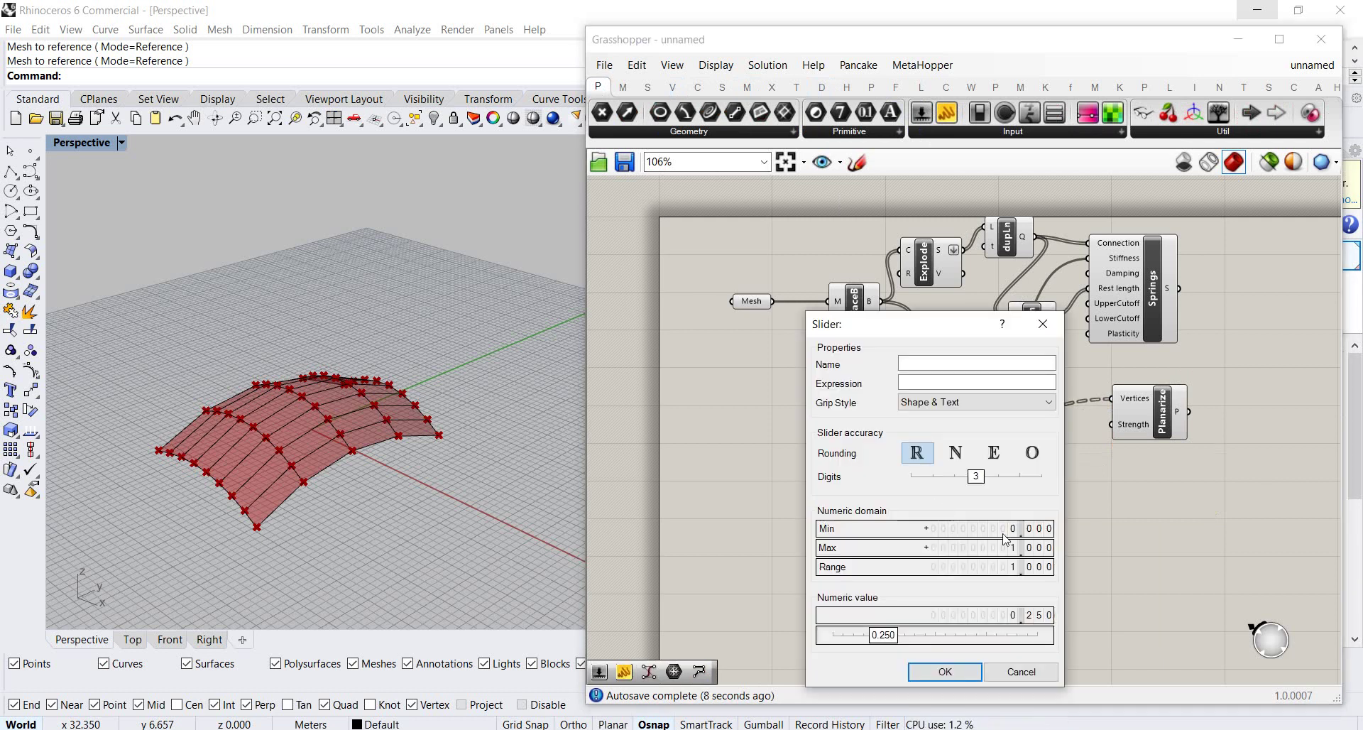
double_click(1036, 550)
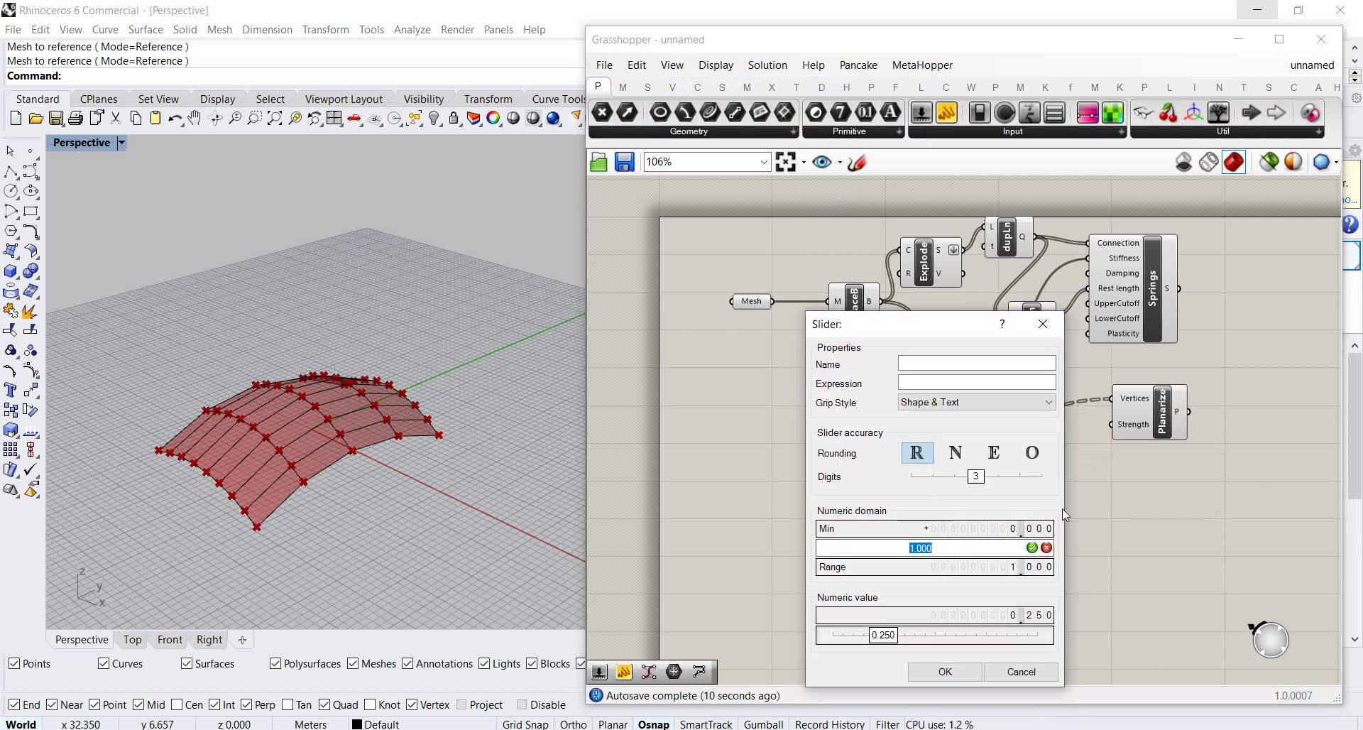
text(500)
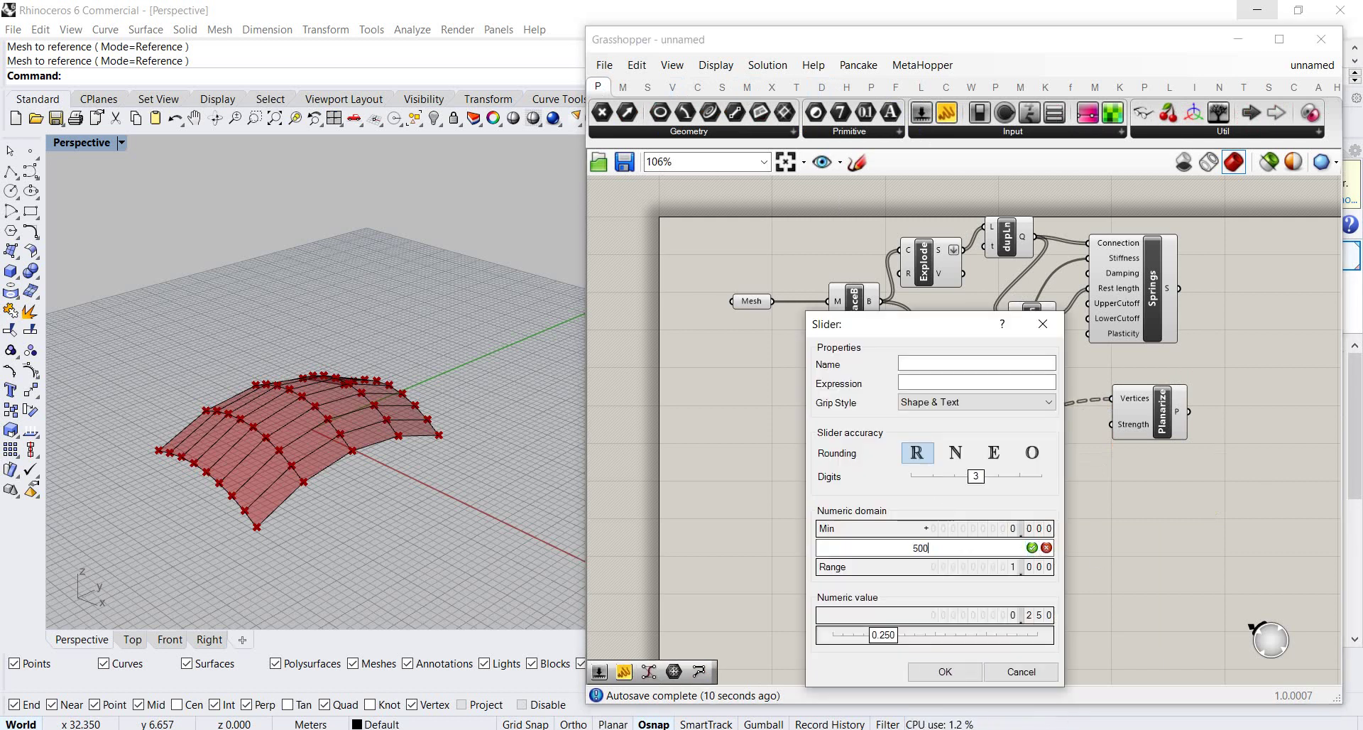
click(1032, 548)
drag(843, 634, 892, 635)
click(930, 675)
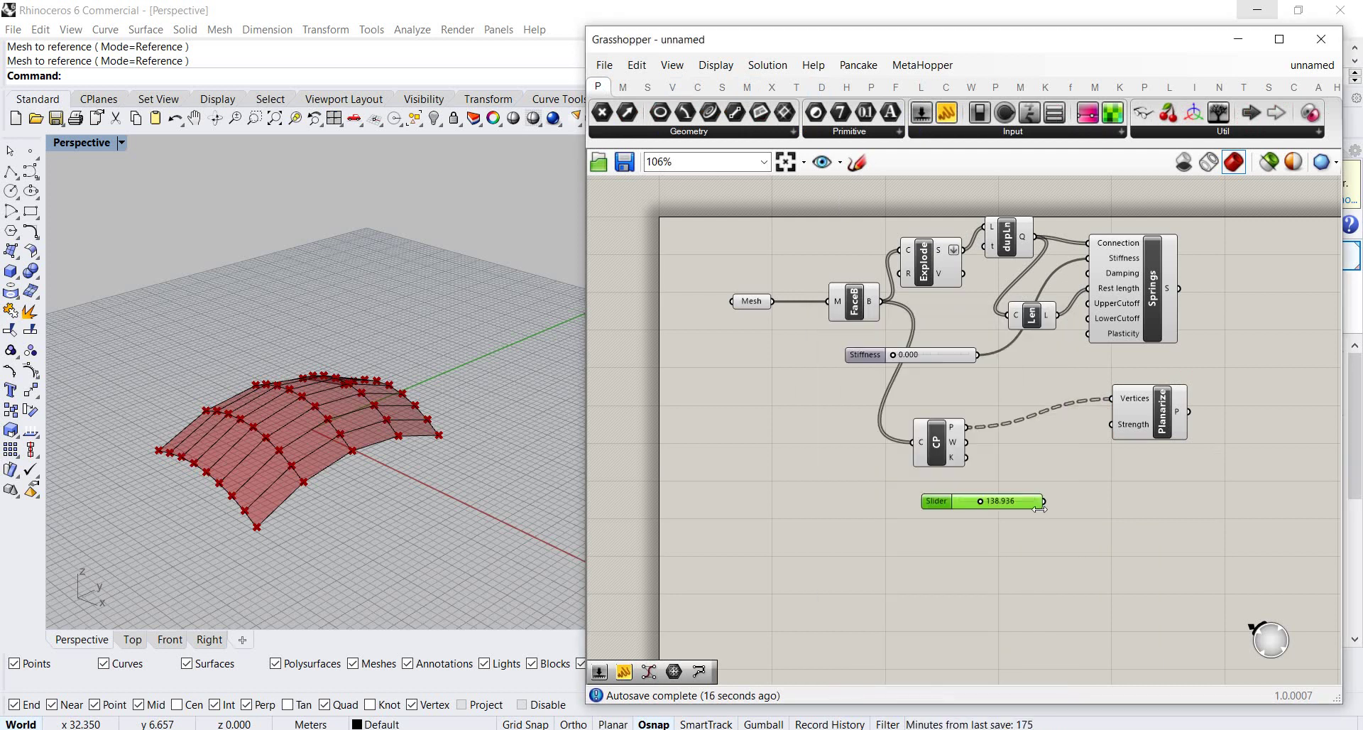
Connect the 138.936 slider to Planarize's Strength input and nudge the Planarize component slightly downward.
drag(1043, 501, 1154, 429)
click(1130, 485)
click(1269, 406)
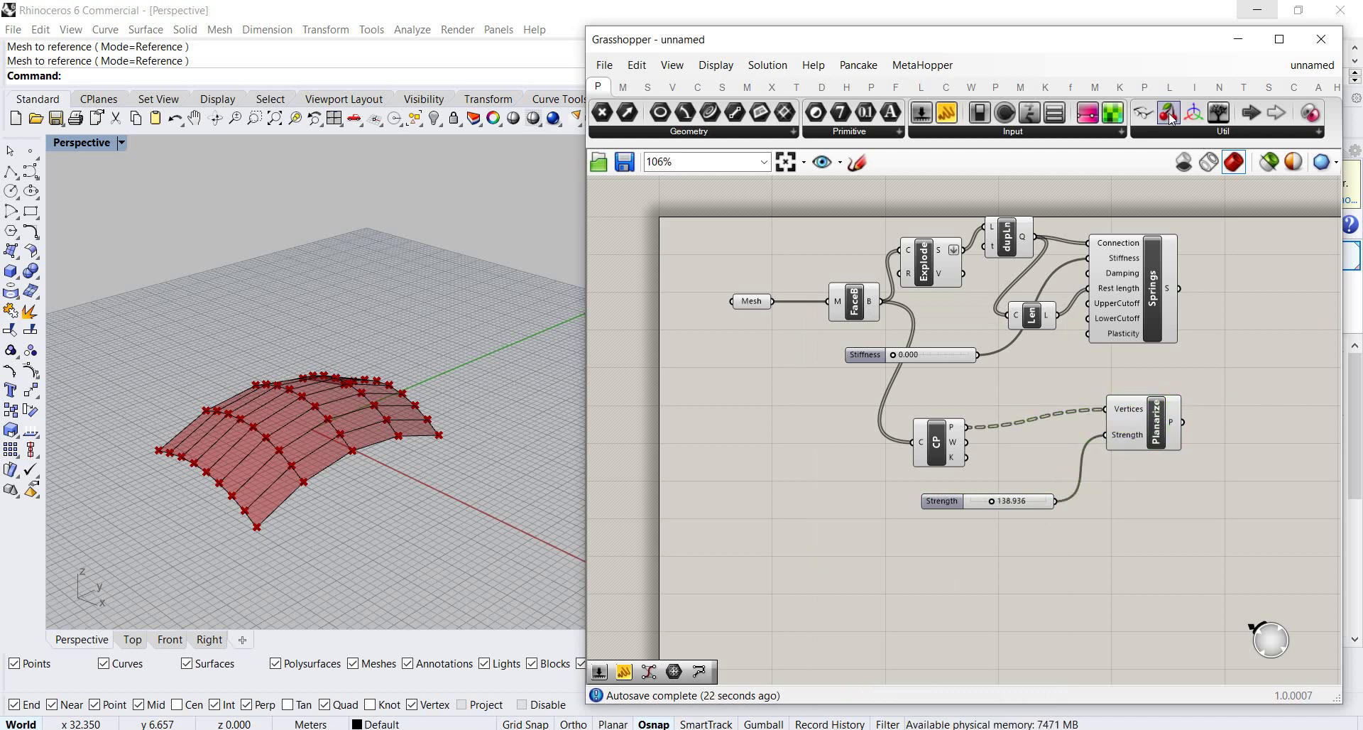
Place a Kangaroo Physics component beyond the outputs of Springs and Planarize.
click(1123, 88)
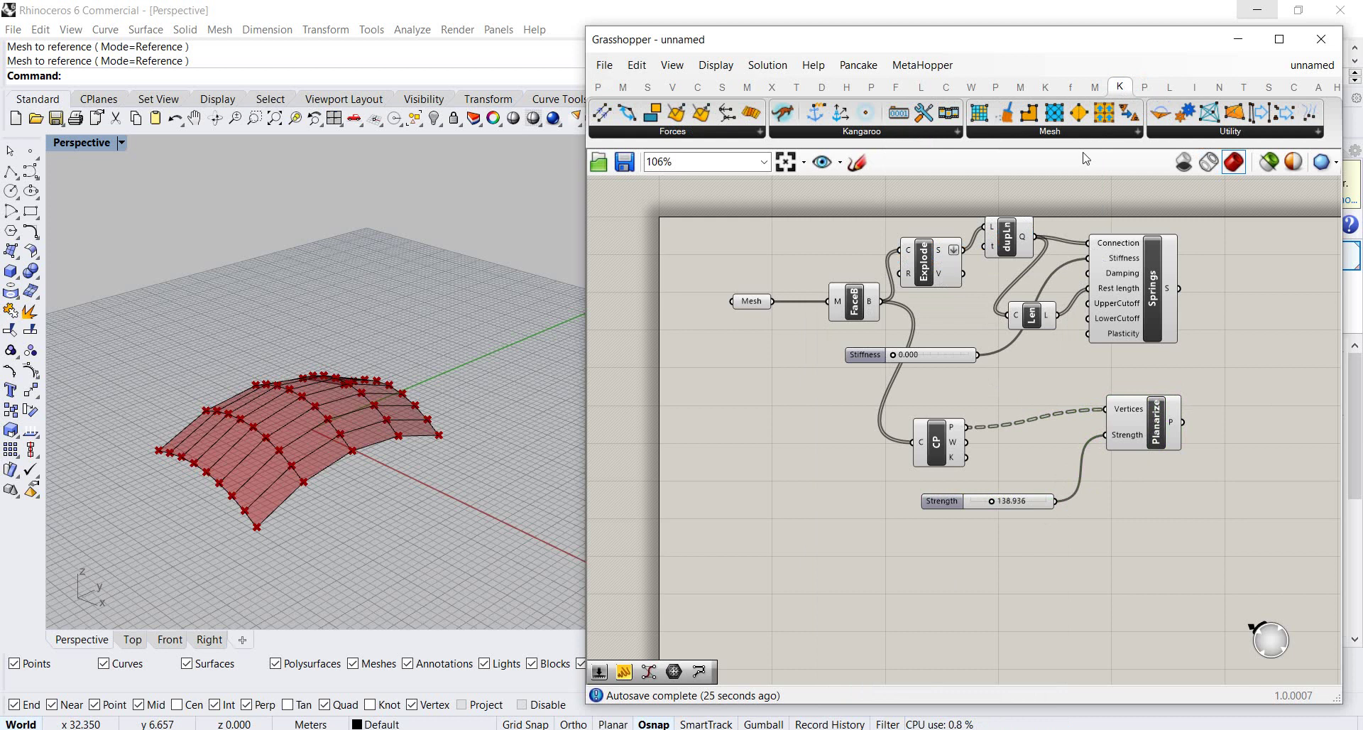
click(789, 132)
drag(795, 160, 1178, 334)
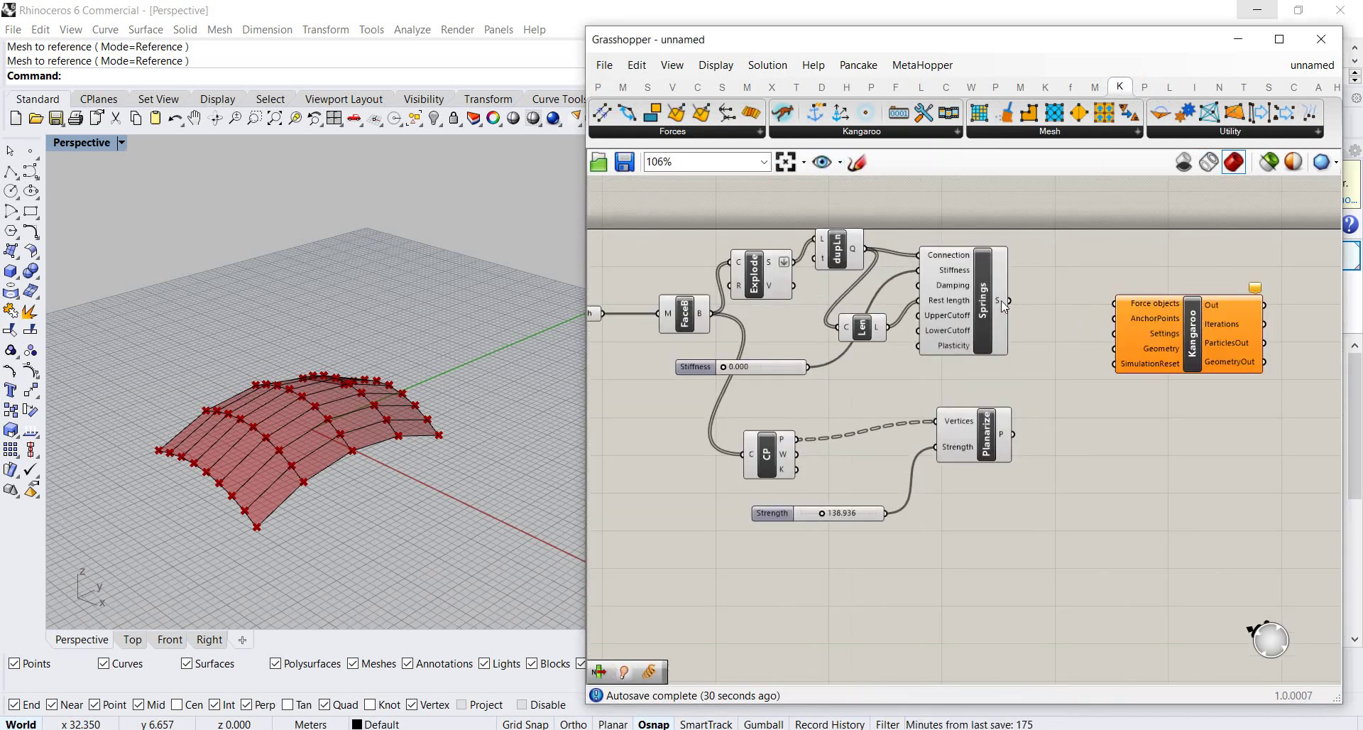
Connect Springs and Planarize to Kangaroo's Force objects input, flatten that input, and feed the control points into Geometry.
drag(1006, 302, 1113, 303)
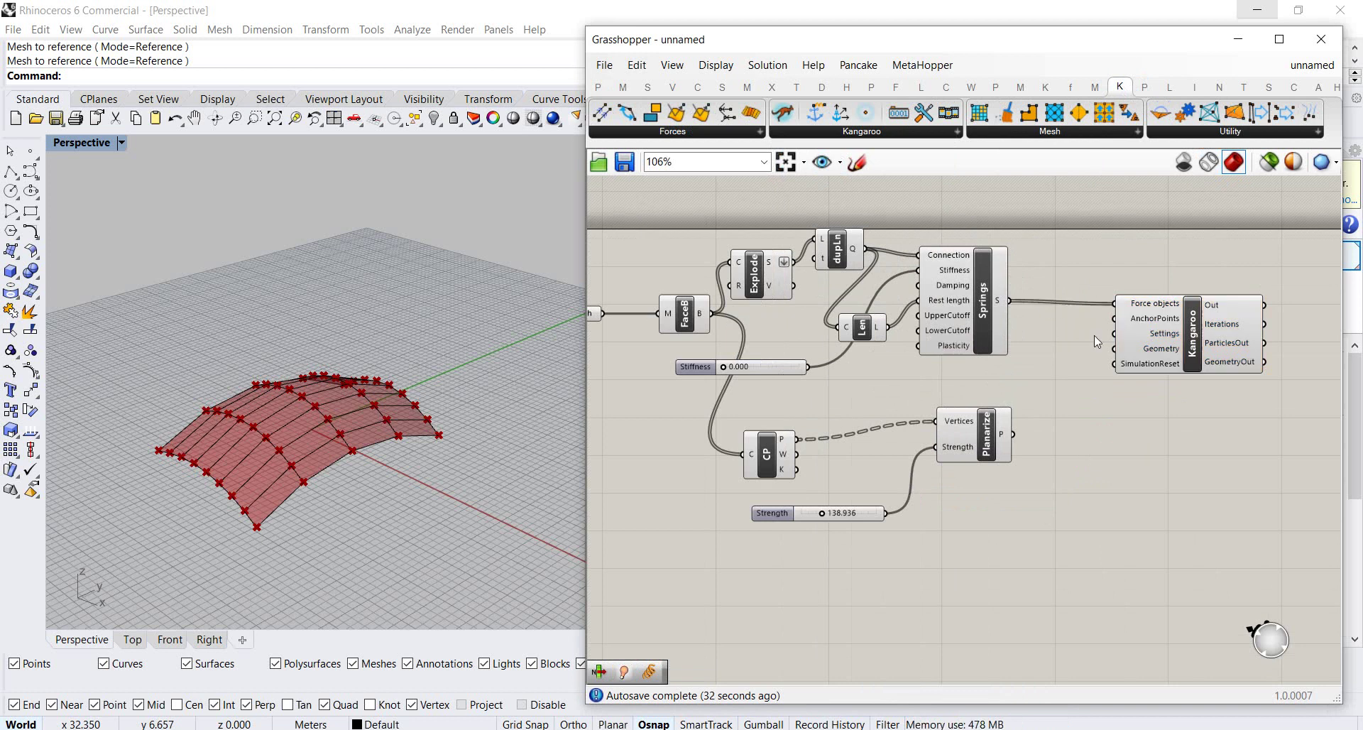
shift+drag(1015, 437, 1114, 303)
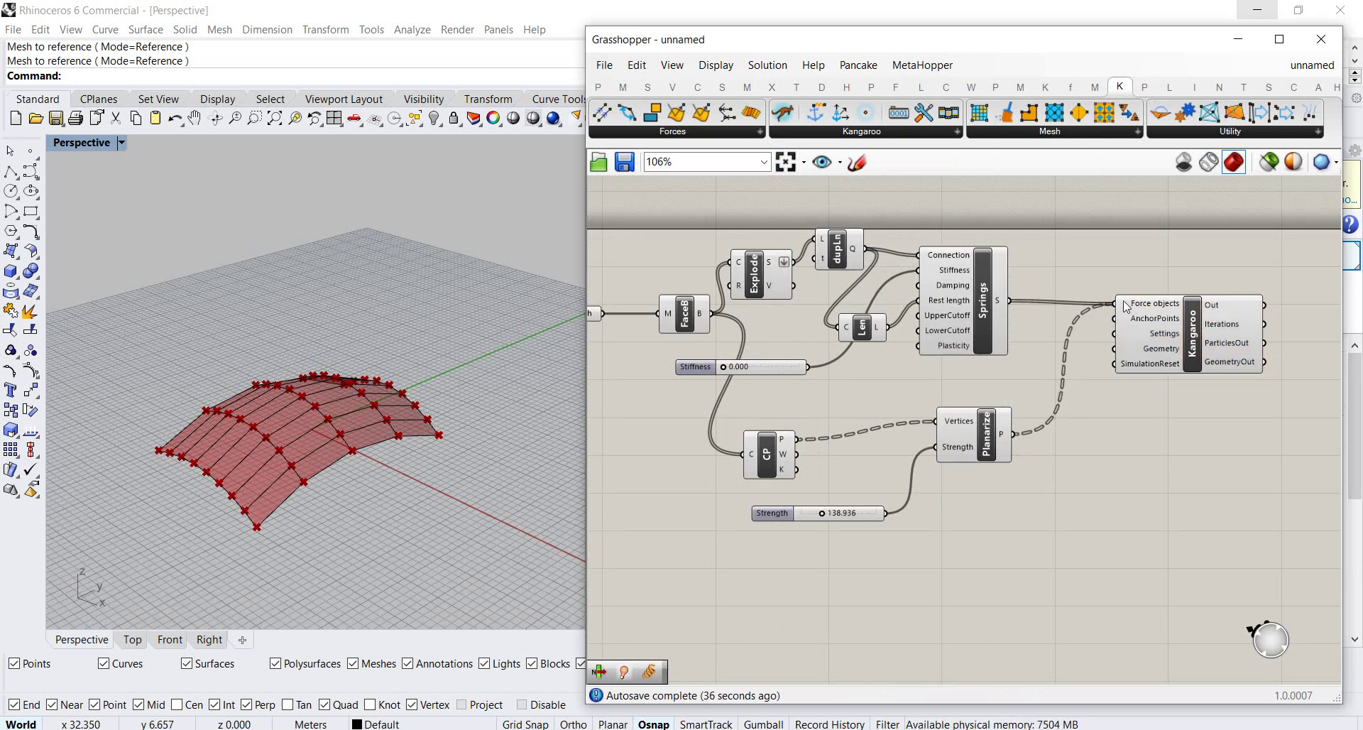
right_click(1124, 305)
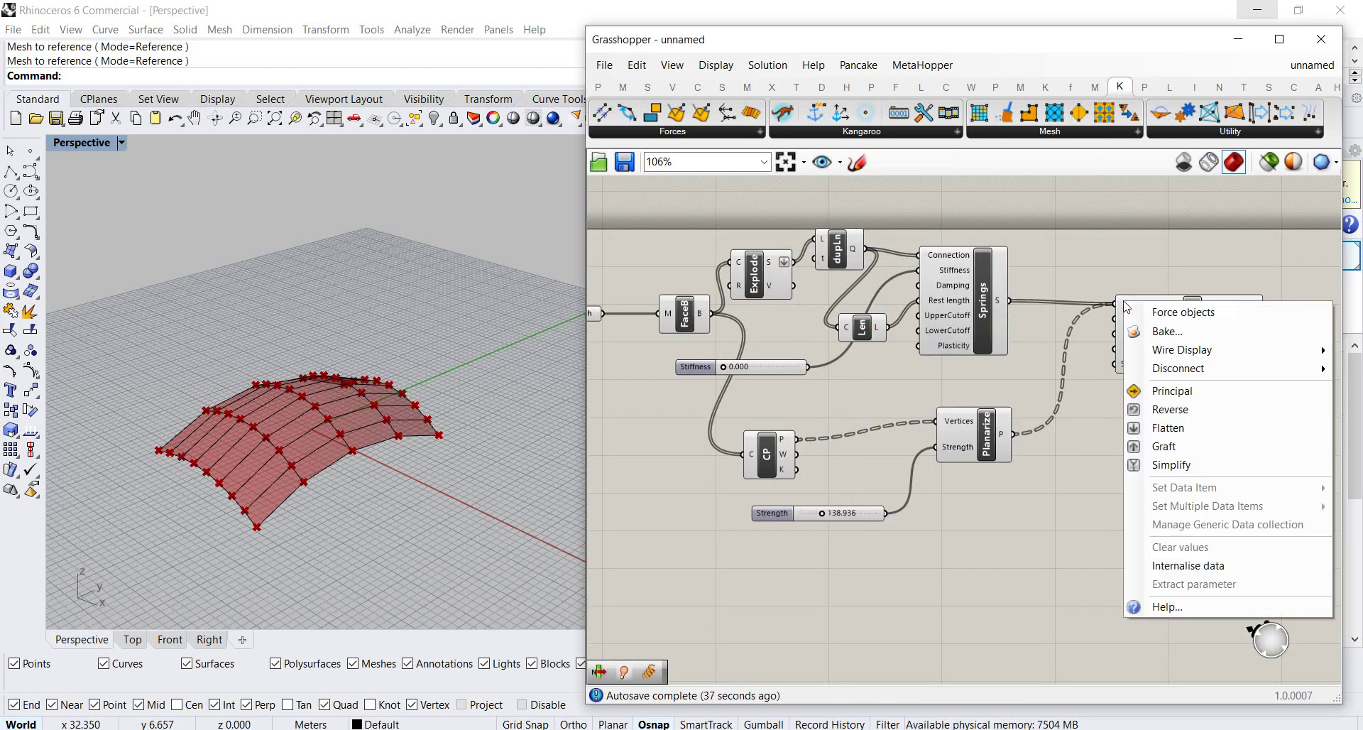
click(1164, 428)
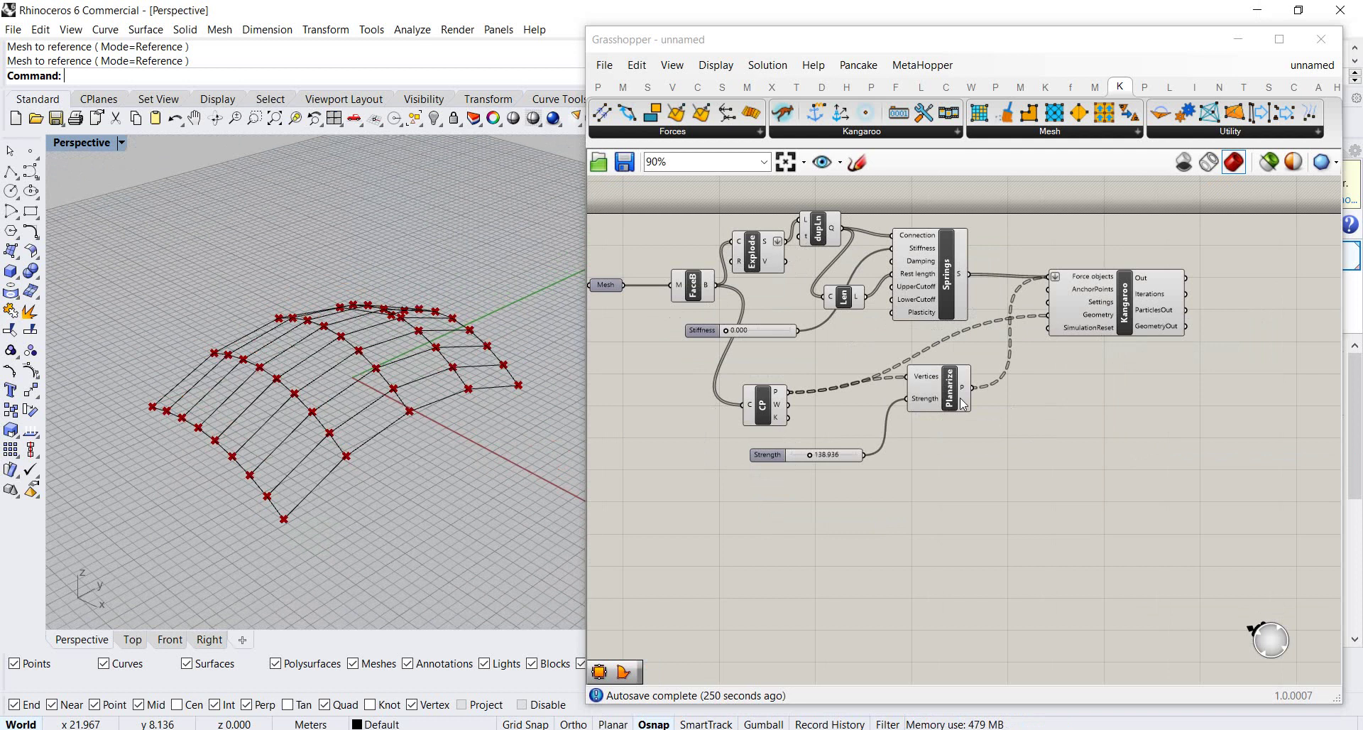
click(1096, 398)
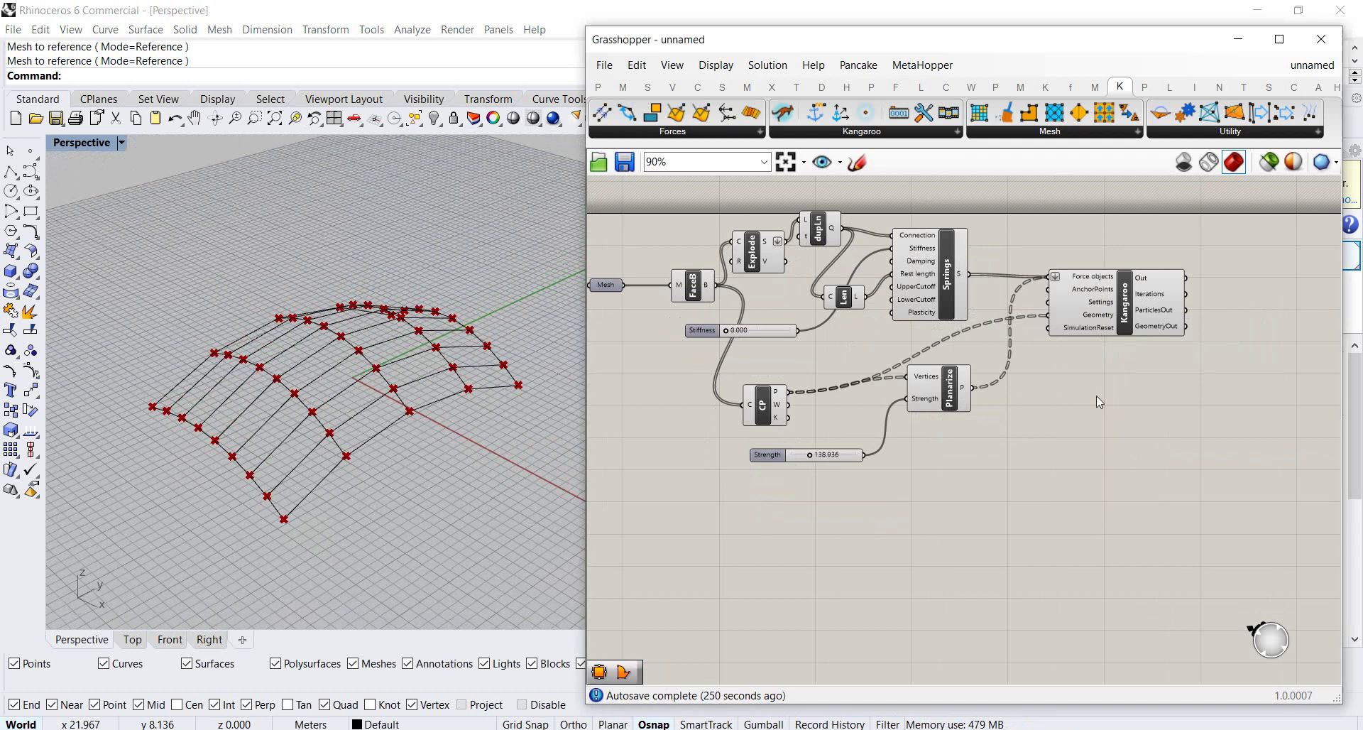
click(1127, 313)
click(1147, 409)
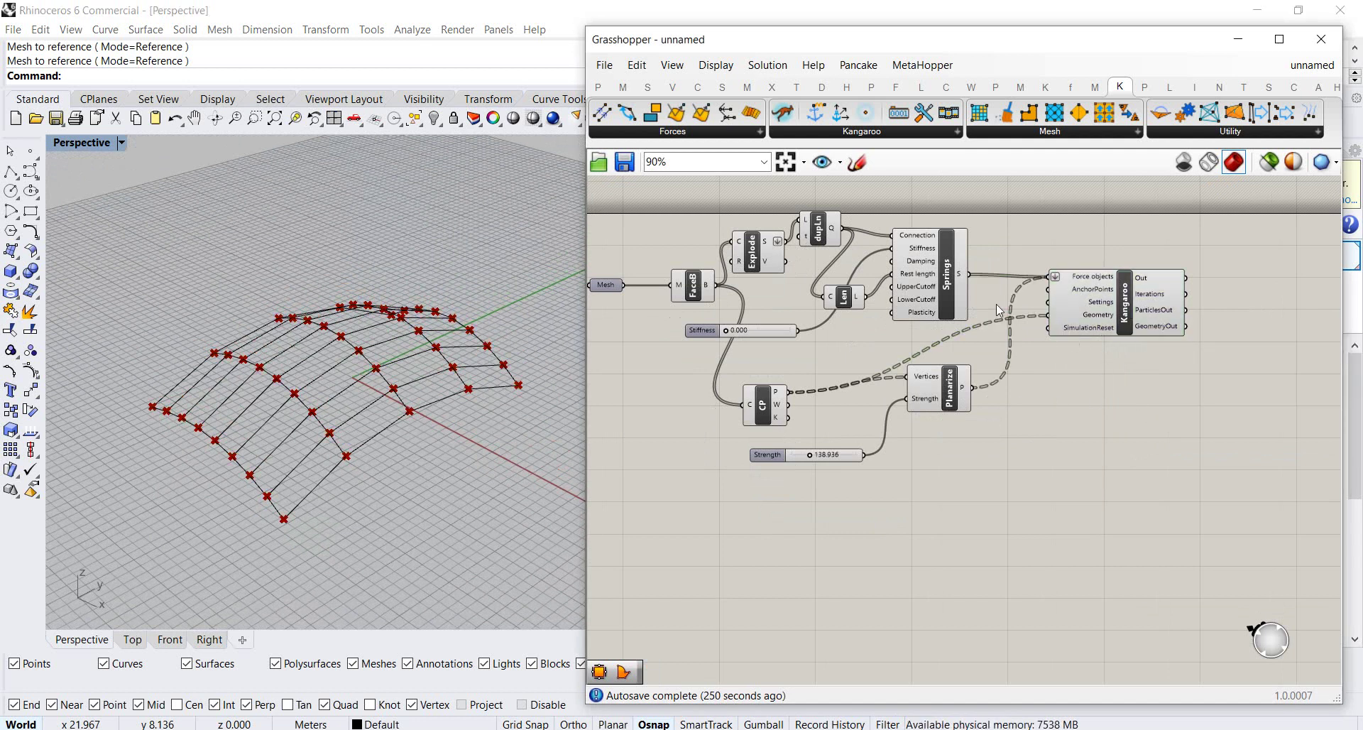
Add a PolyLine component fed by Kangaroo's GeometryOut and set its Closed input to True.
click(697, 87)
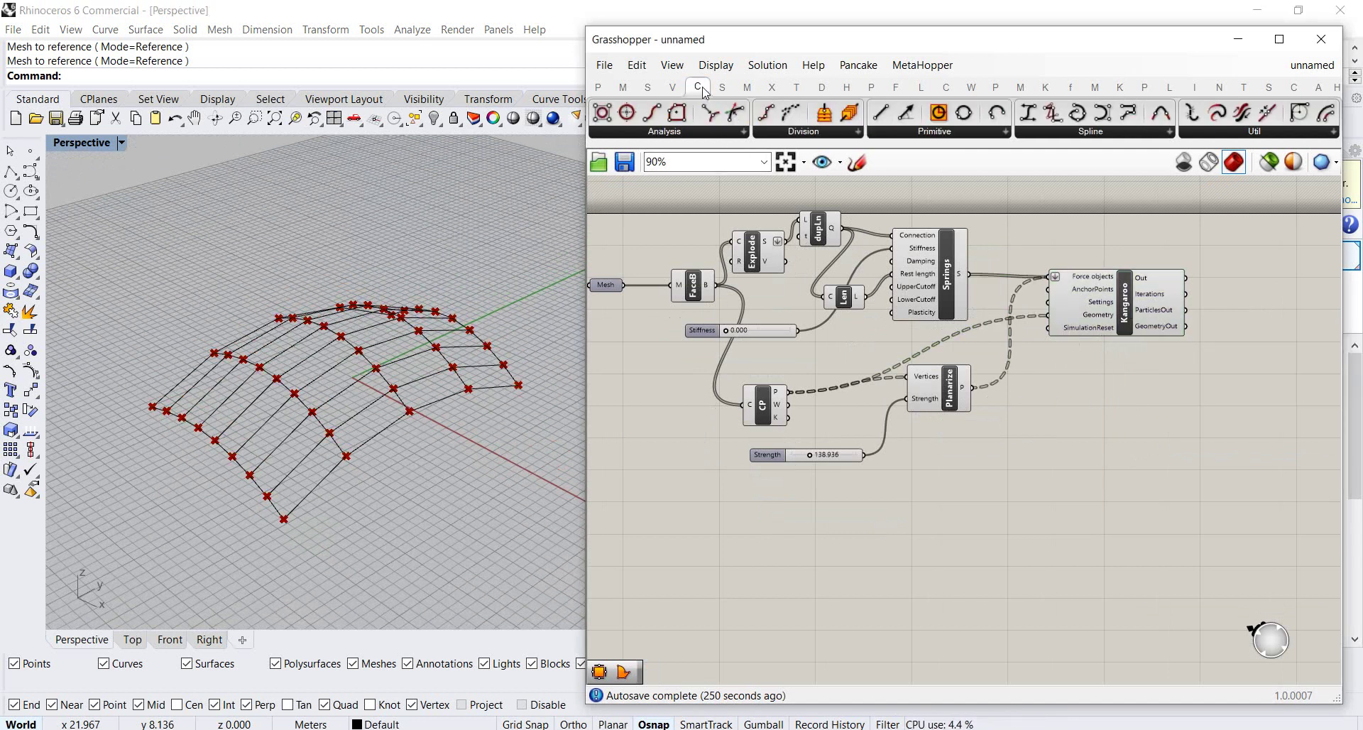
click(1090, 132)
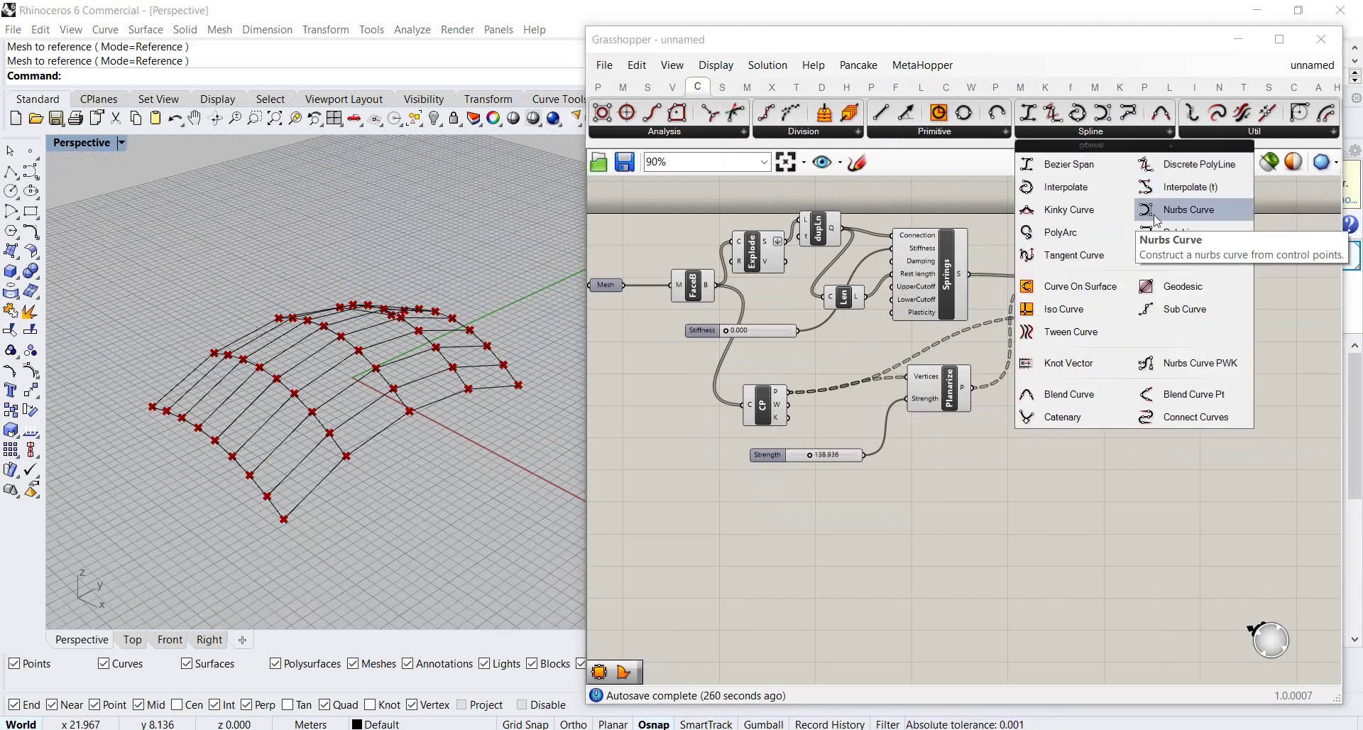
drag(1164, 232, 1246, 331)
right_click(1247, 347)
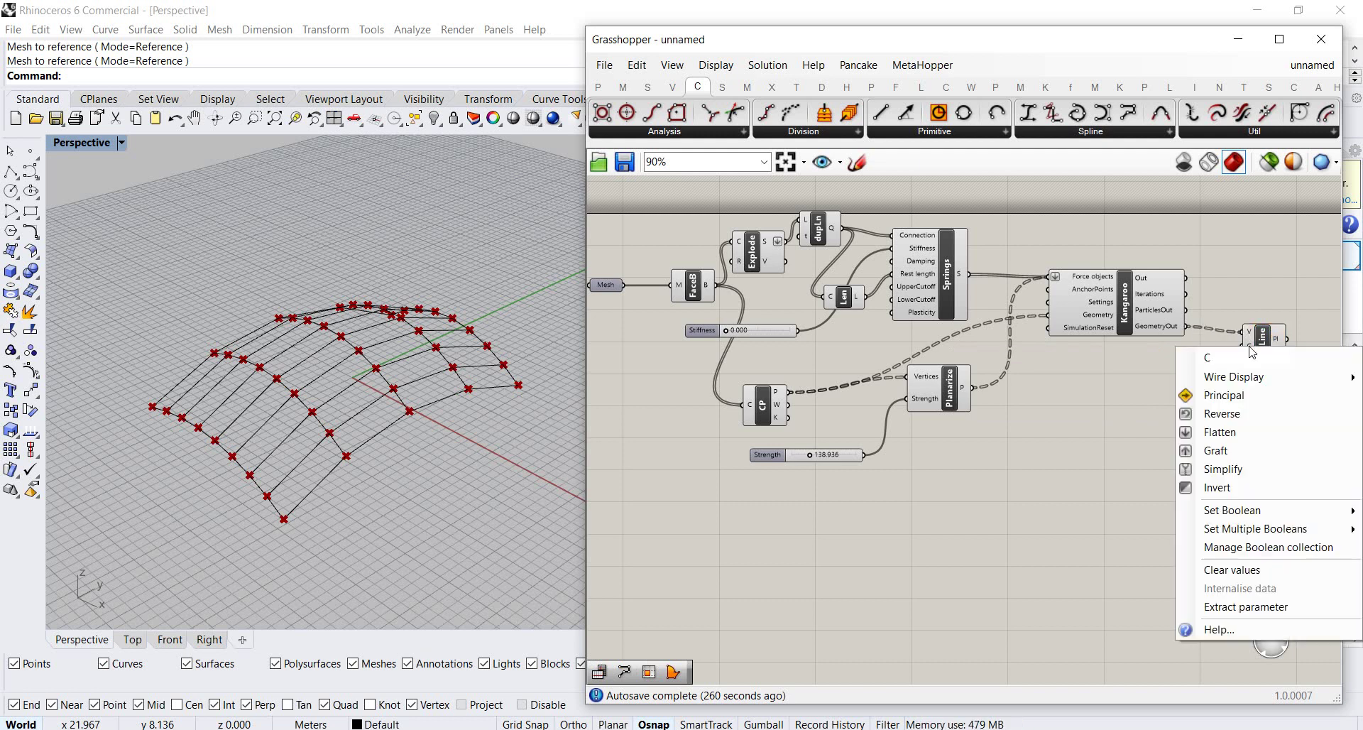
mouse_move(1177, 511)
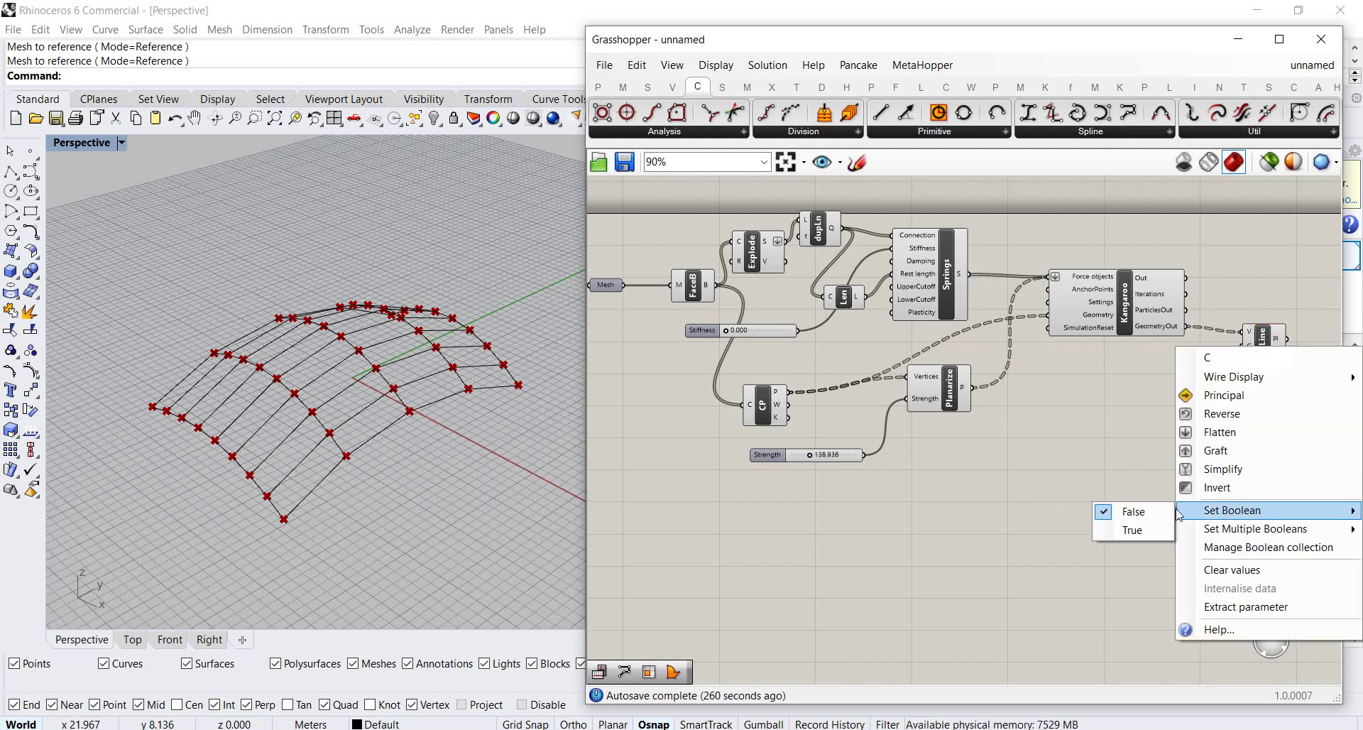
click(1134, 531)
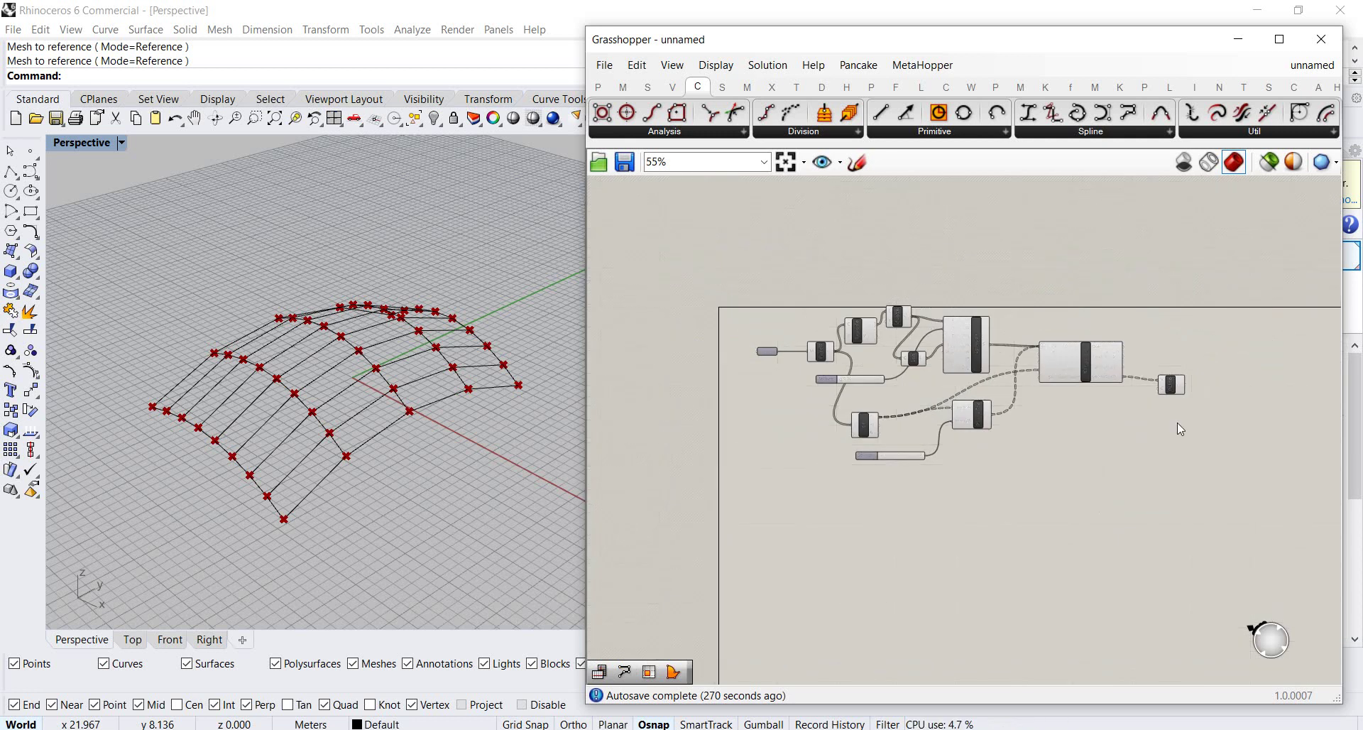
Place a Boundary Surfaces component after PolyLine and connect the polylines to its Edges input.
scroll(1177, 423, up, 3)
click(1144, 351)
click(1025, 227)
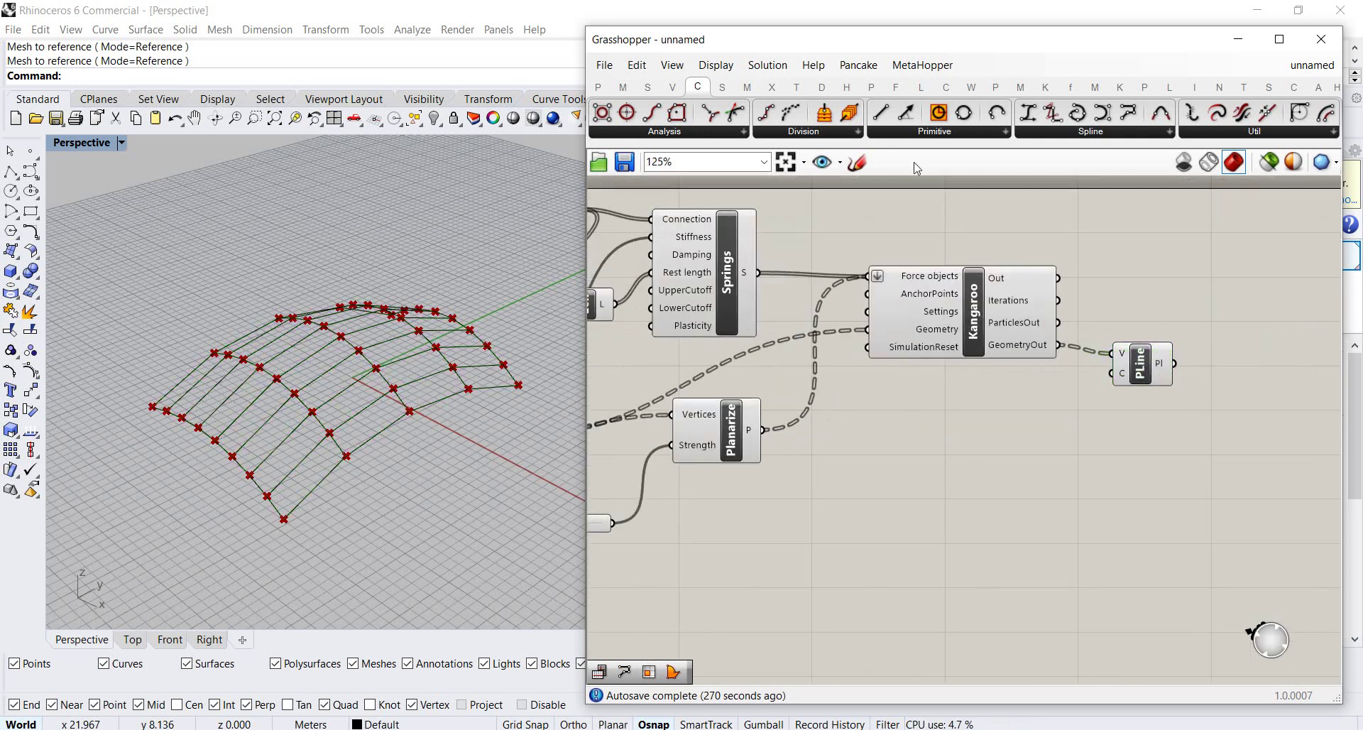
click(721, 86)
click(884, 132)
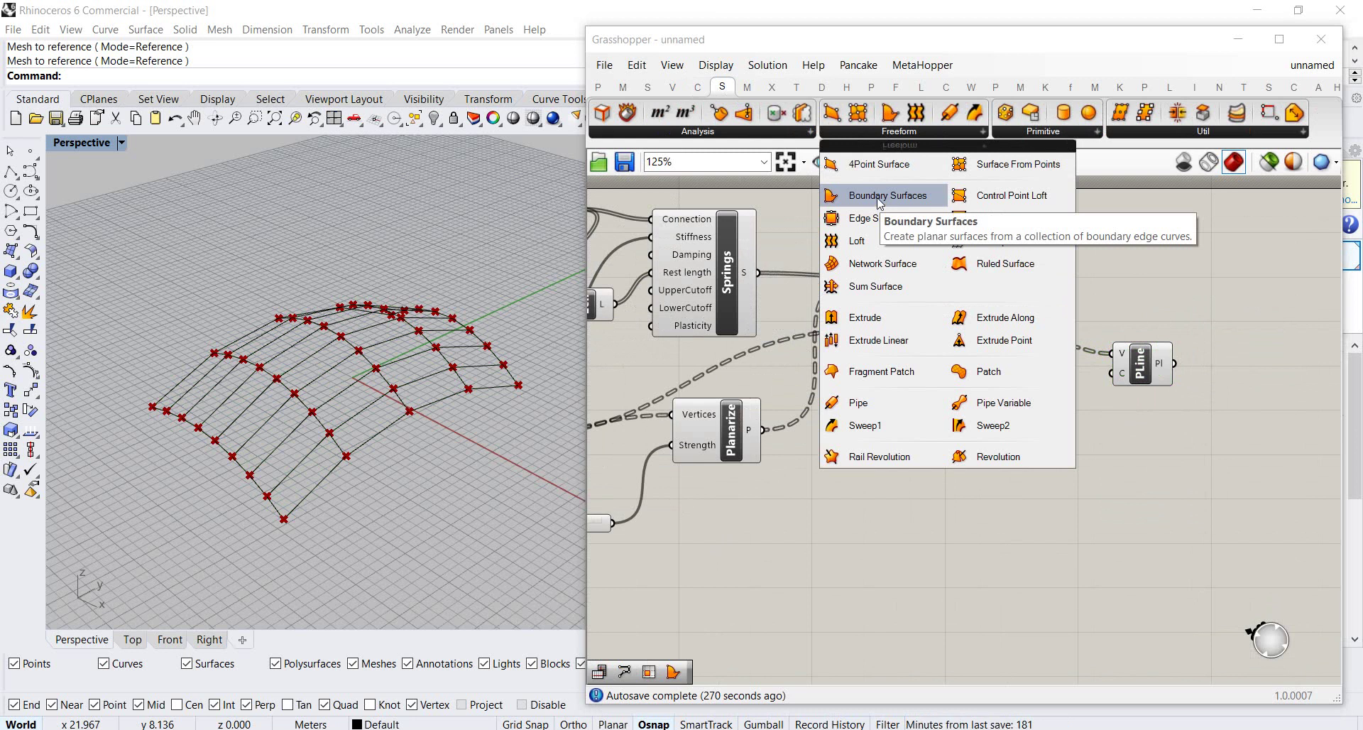
click(880, 196)
scroll(1029, 341, up, 2)
click(1135, 346)
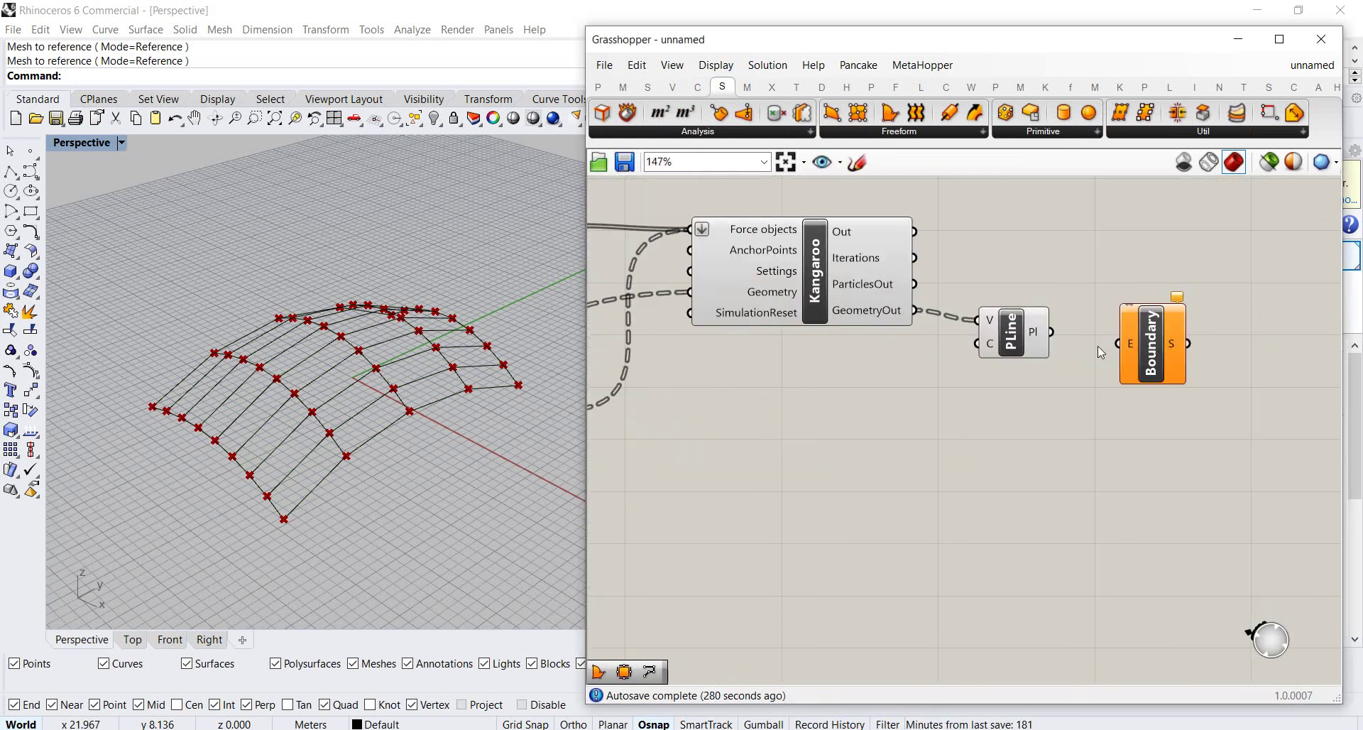
drag(1052, 340, 1129, 347)
click(1088, 398)
Open the Kangaroo component's simulation controls and start the planarization simulation.
scroll(1087, 398, down, 2)
scroll(994, 355, up, 1)
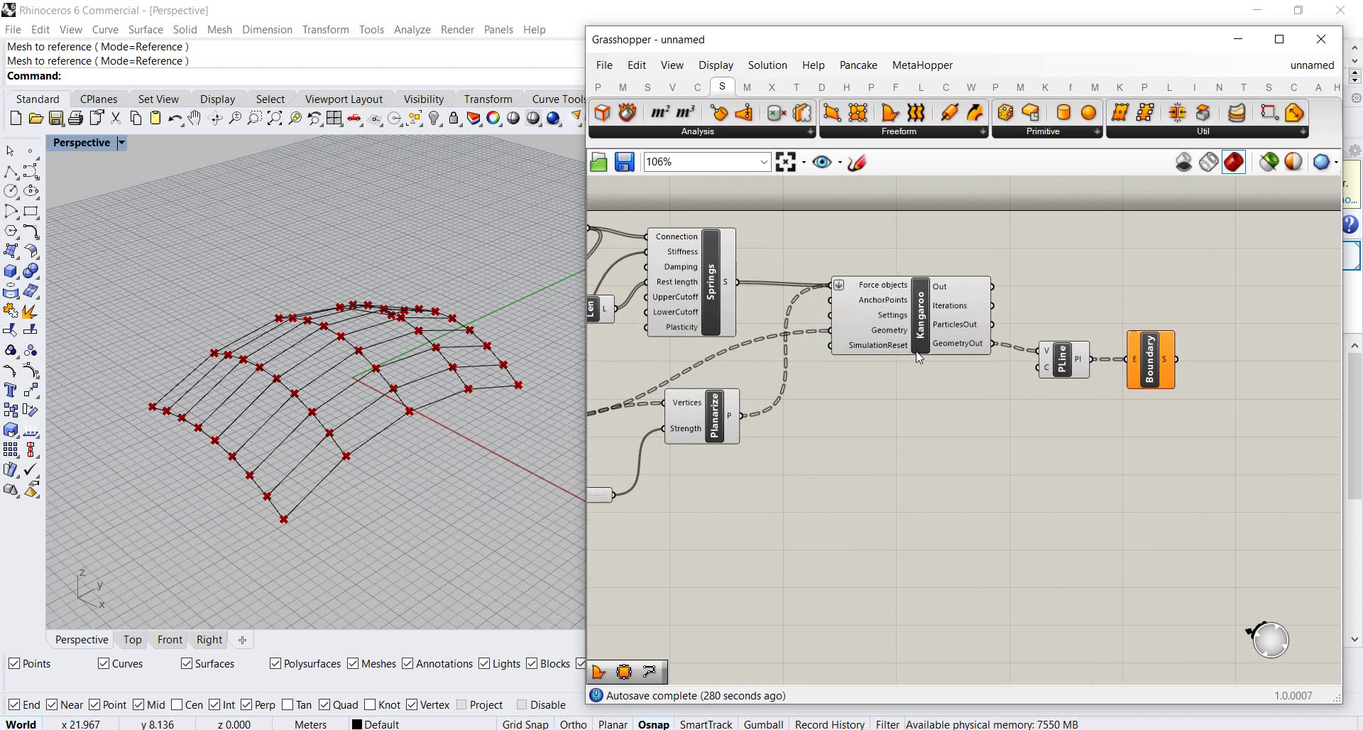
double_click(923, 309)
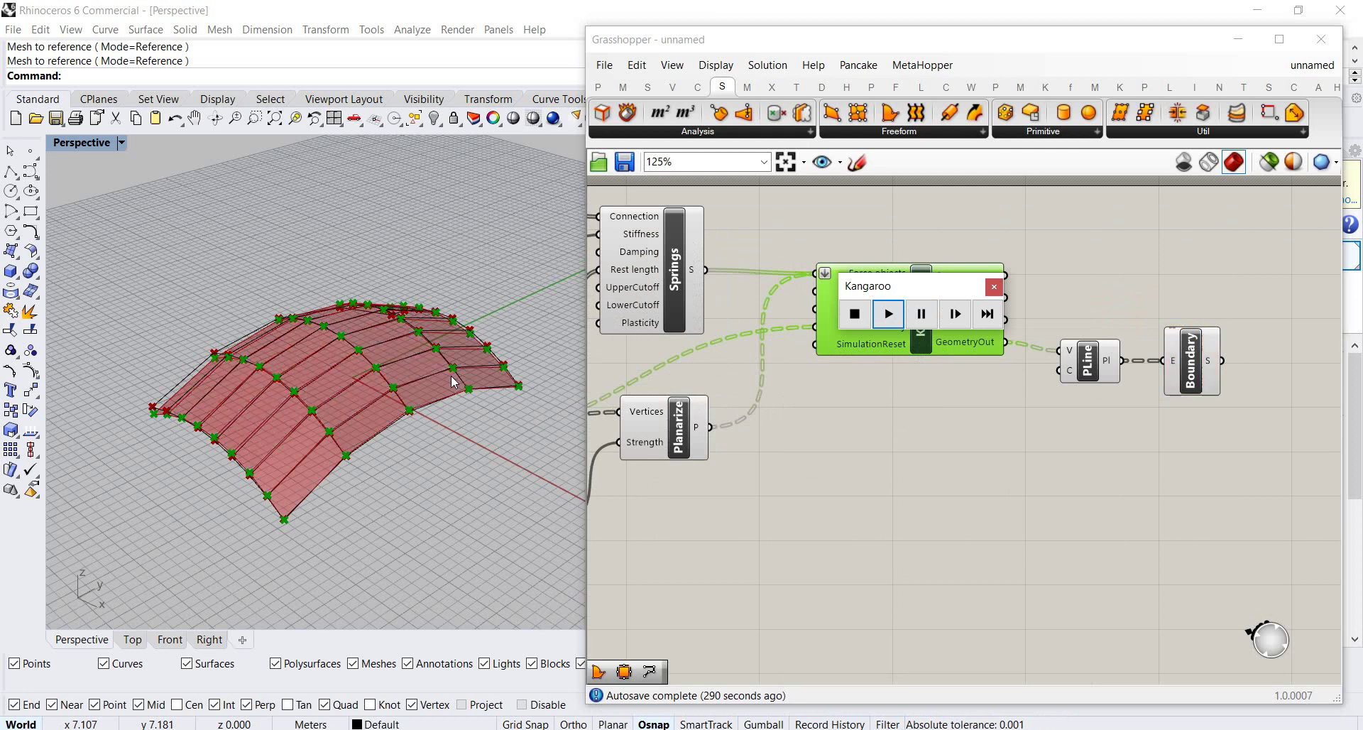
Place an Is Planar component after Boundary Surfaces and connect the boundary surfaces to its Surface input.
right_drag(381, 351, 399, 378)
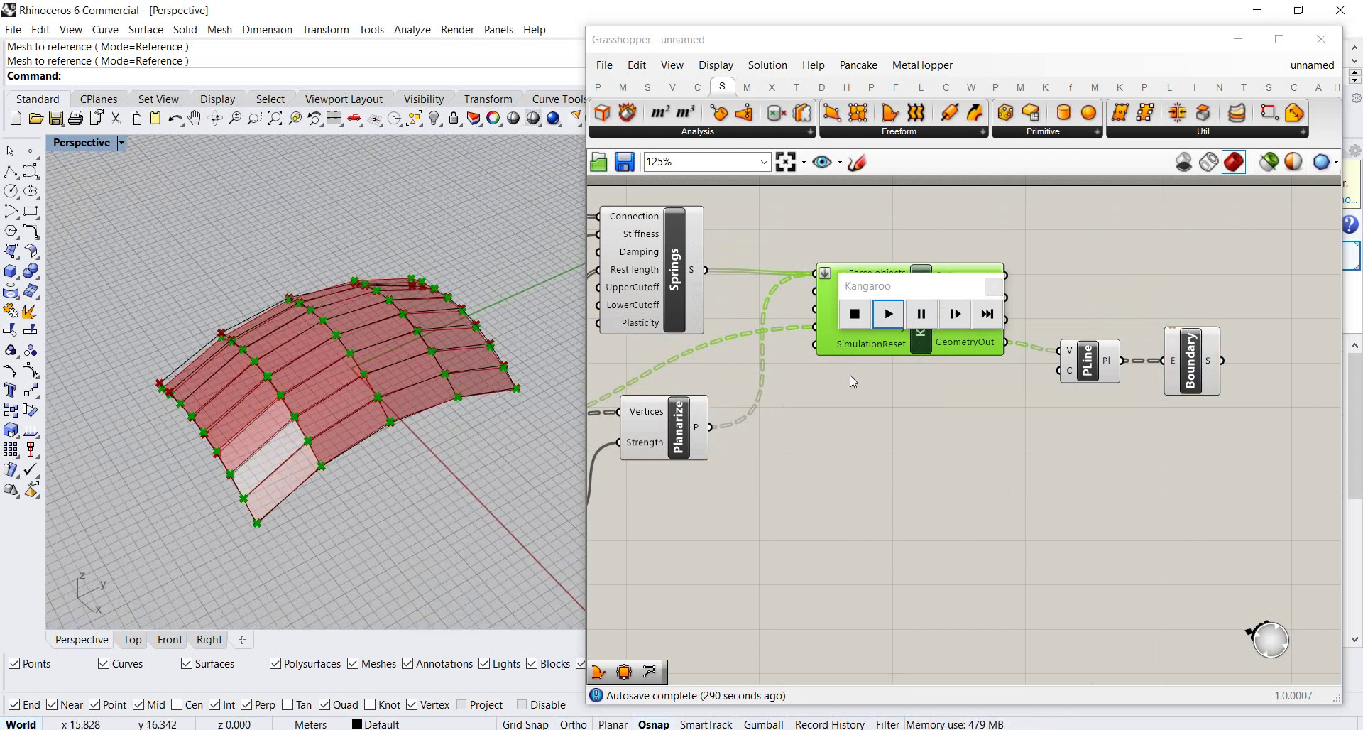
click(926, 439)
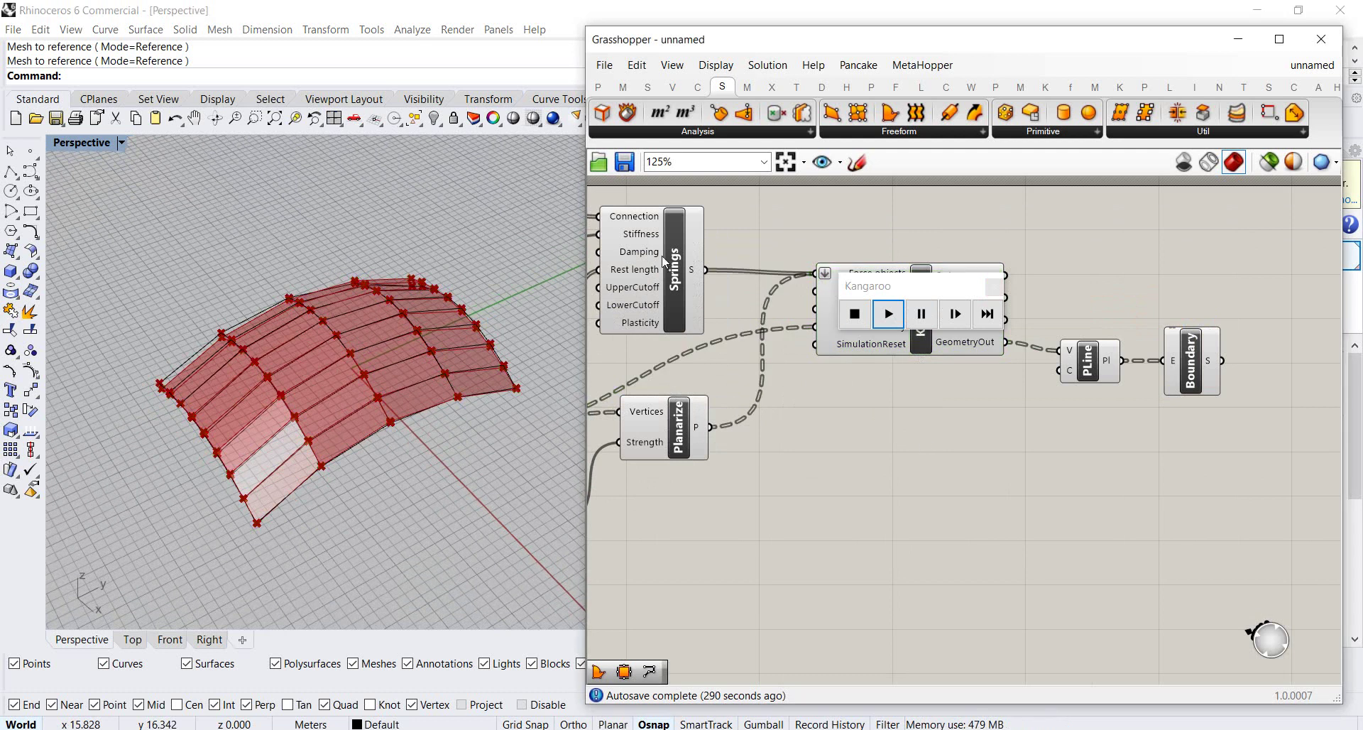
click(646, 87)
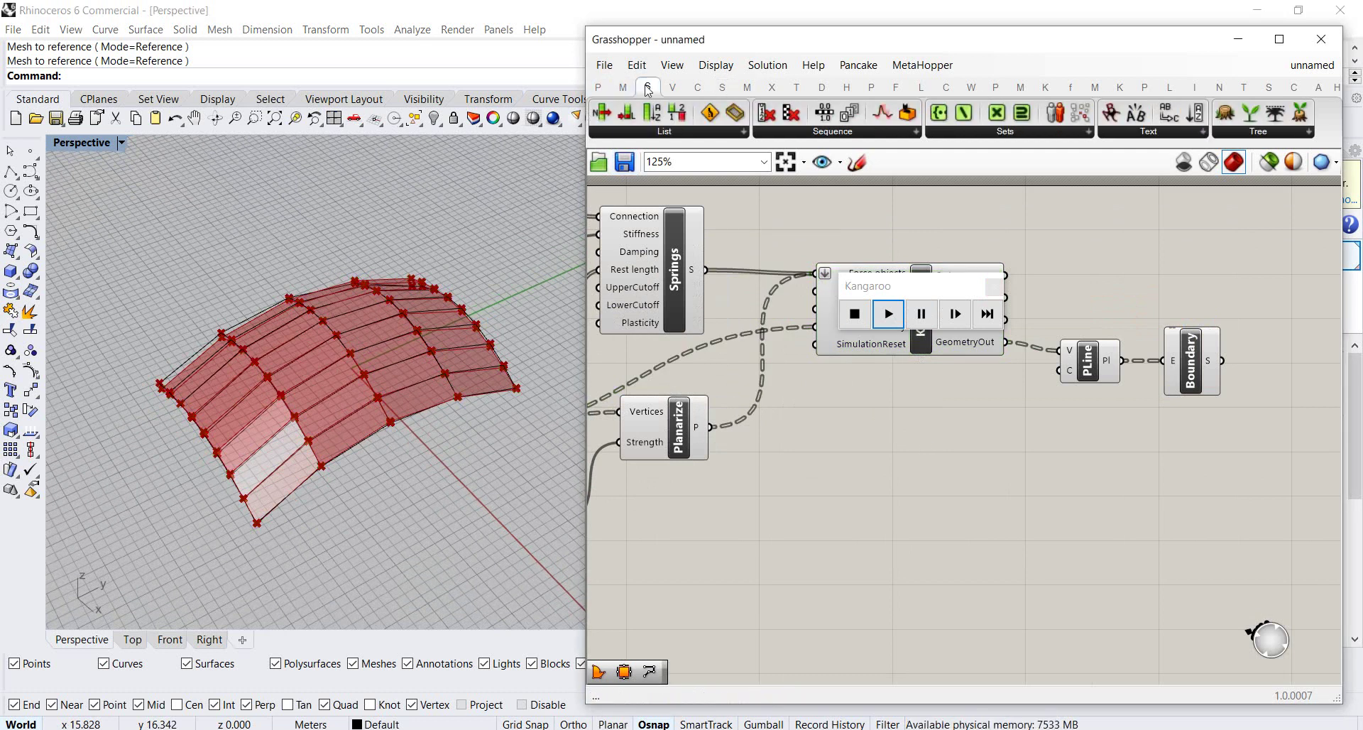
click(721, 87)
click(717, 133)
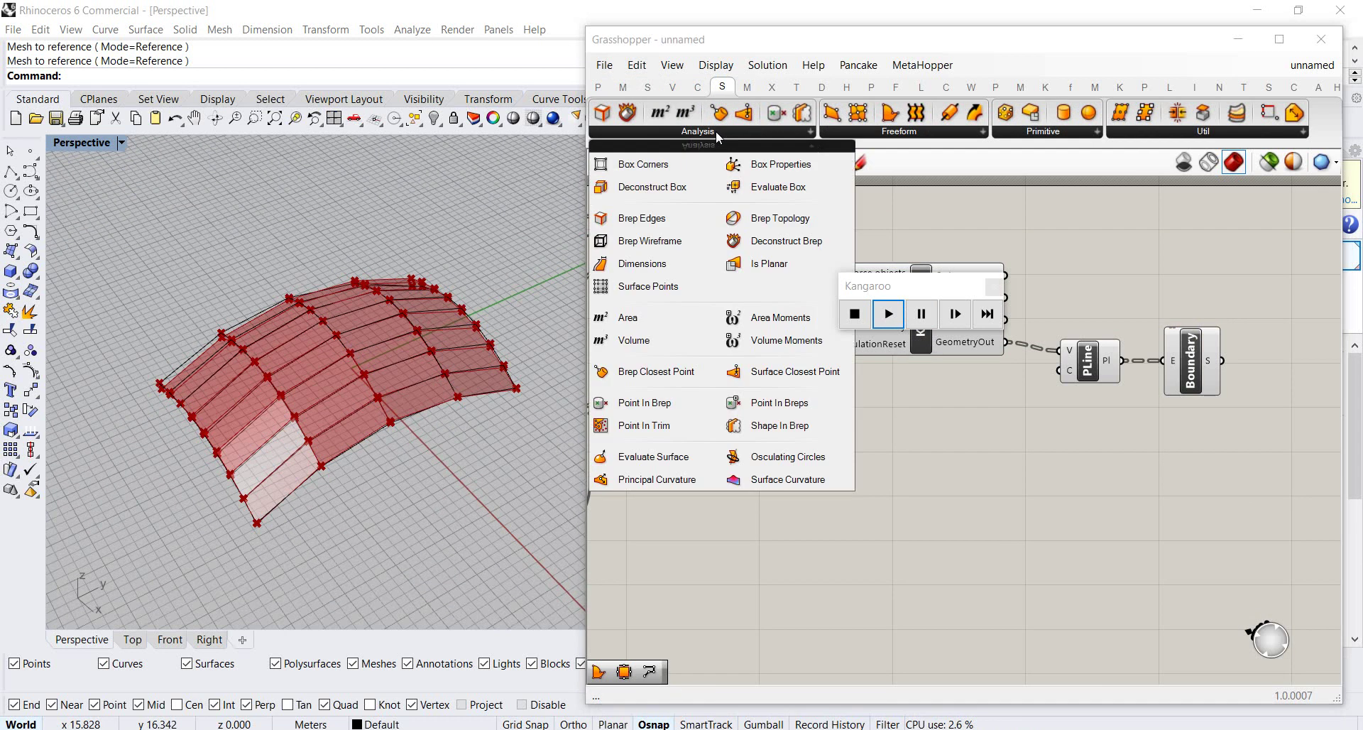
click(769, 263)
scroll(1139, 393, down, 2)
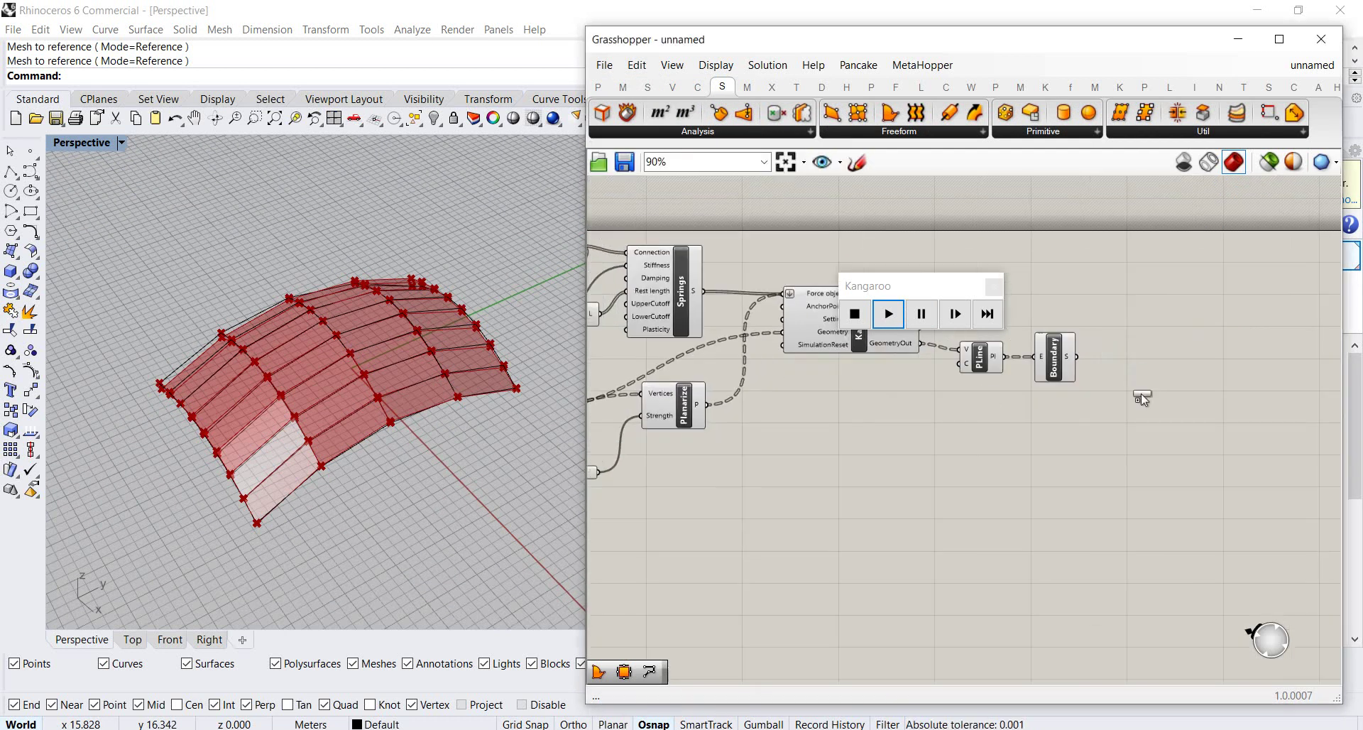
scroll(1140, 393, up, 2)
click(1135, 361)
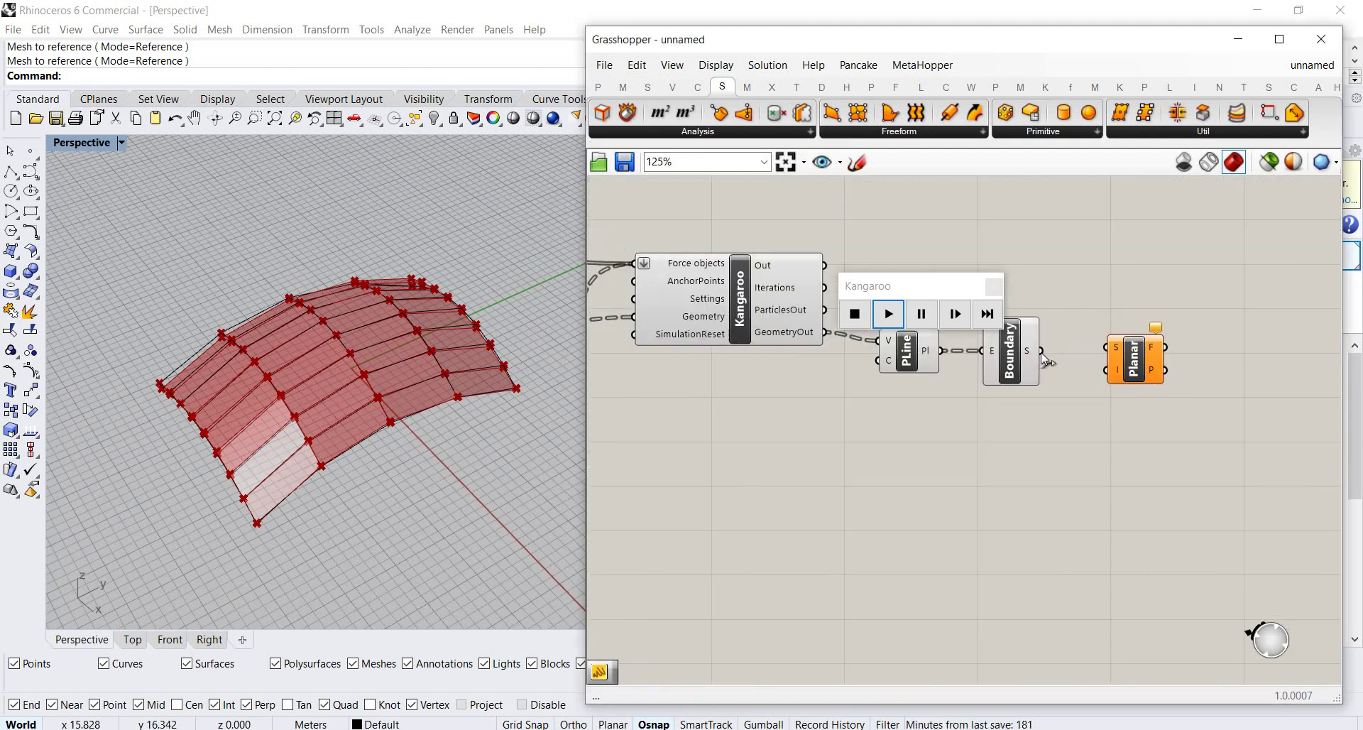
drag(1100, 350, 1105, 348)
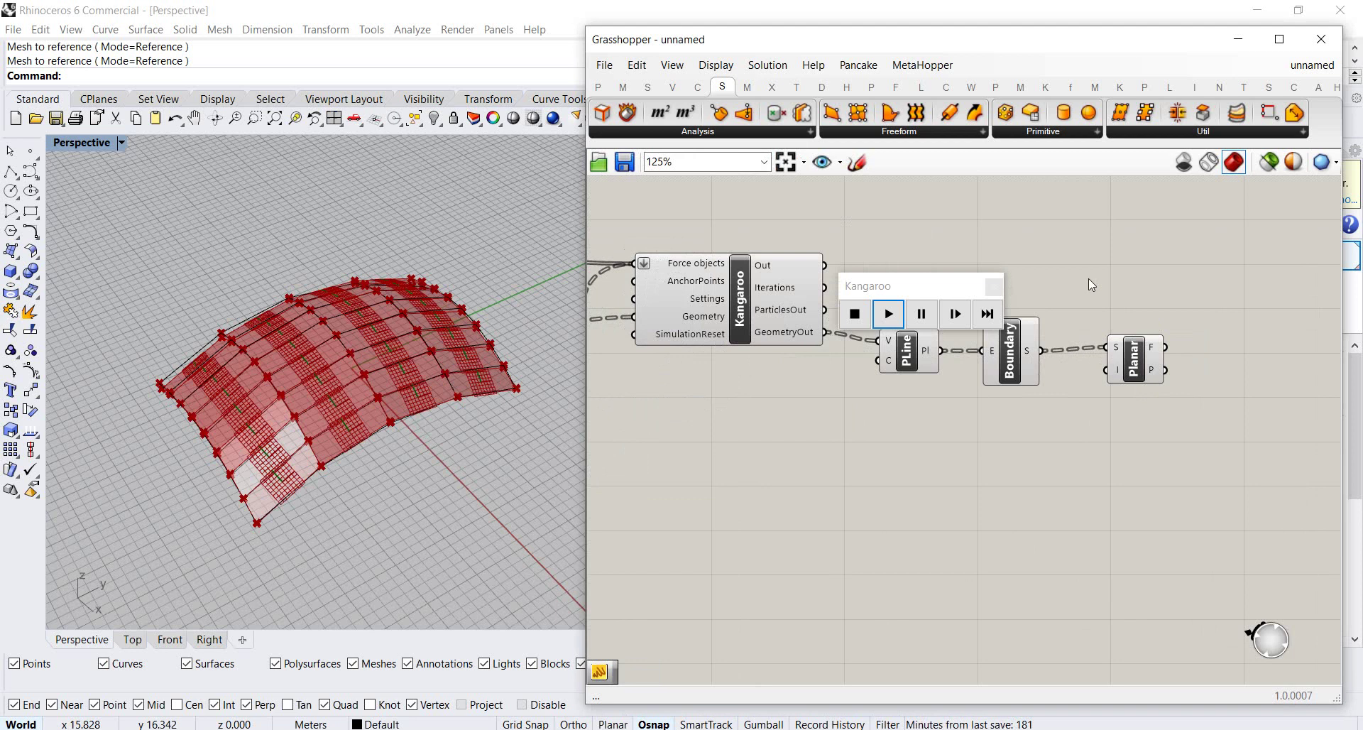
Add a Panel fed by Is Planar's F output and lengthen it so more of the list can be read.
click(598, 86)
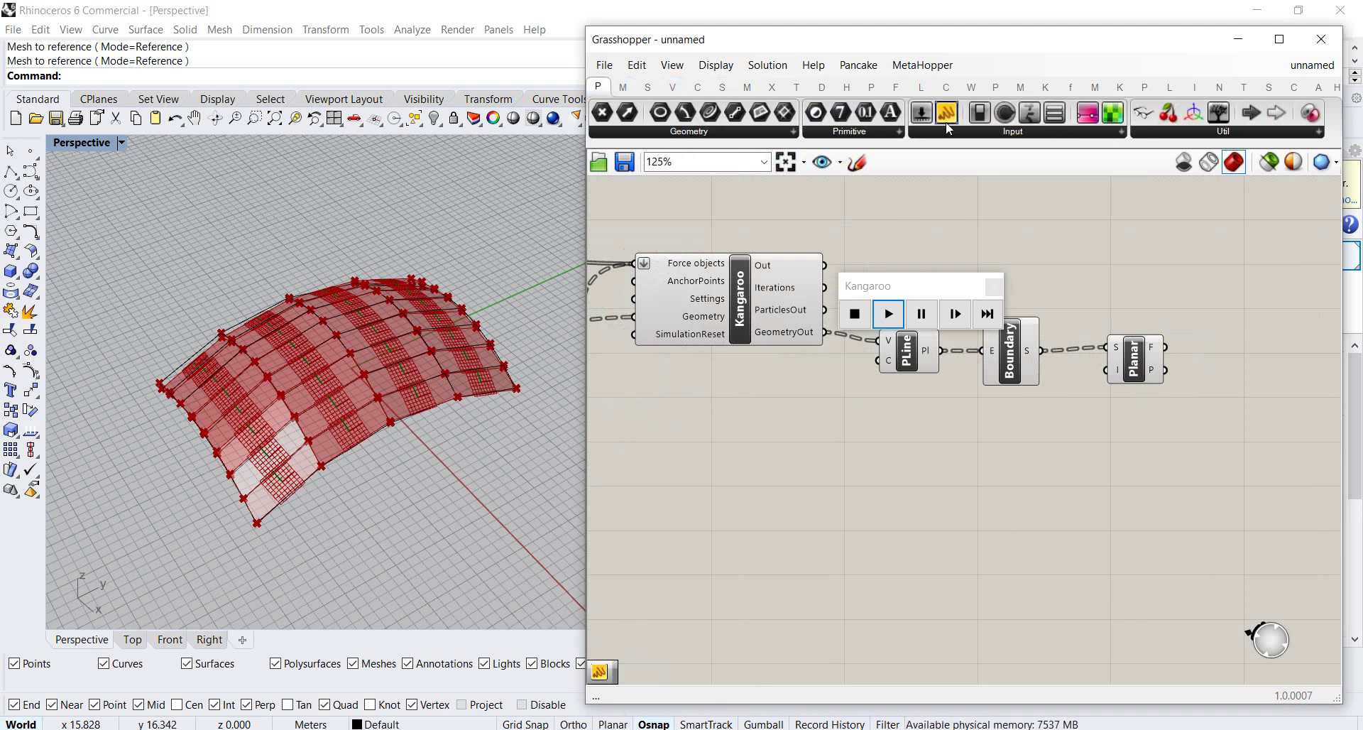
drag(1287, 348, 1282, 347)
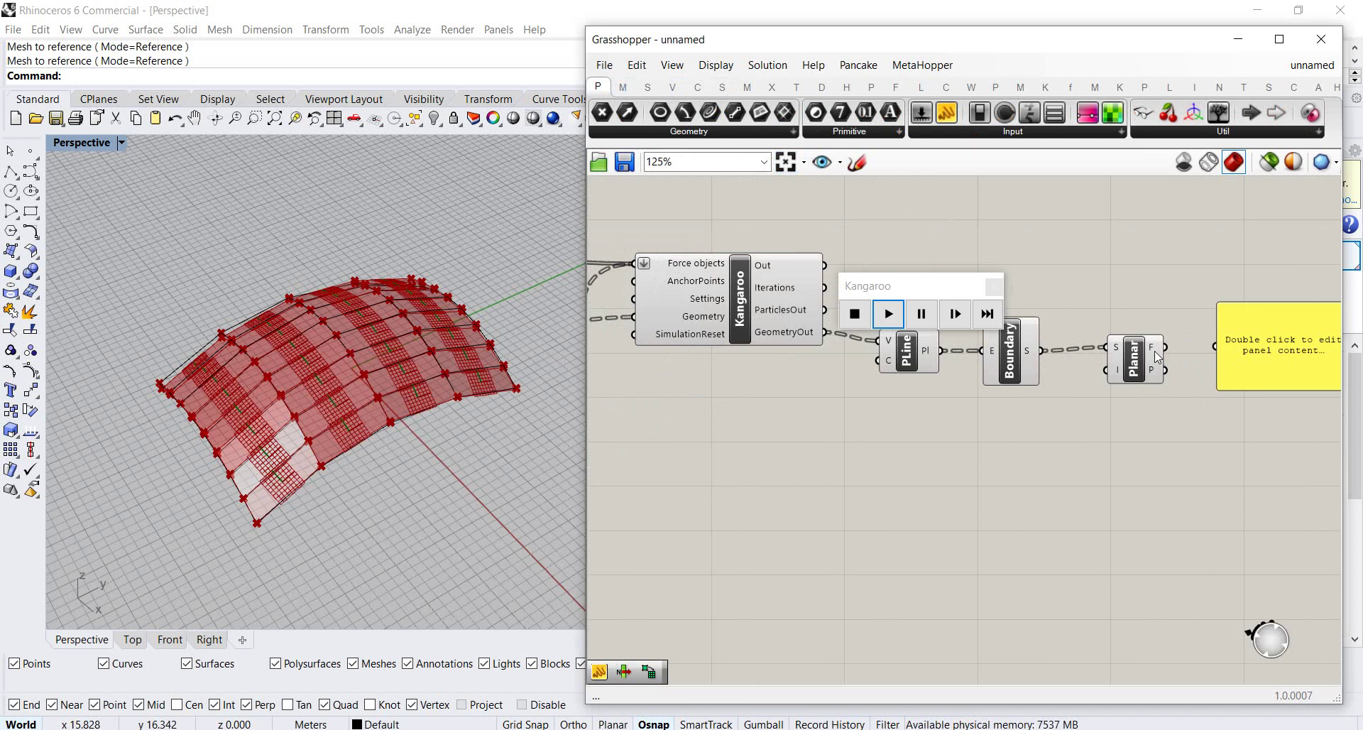
mouse_move(1151, 369)
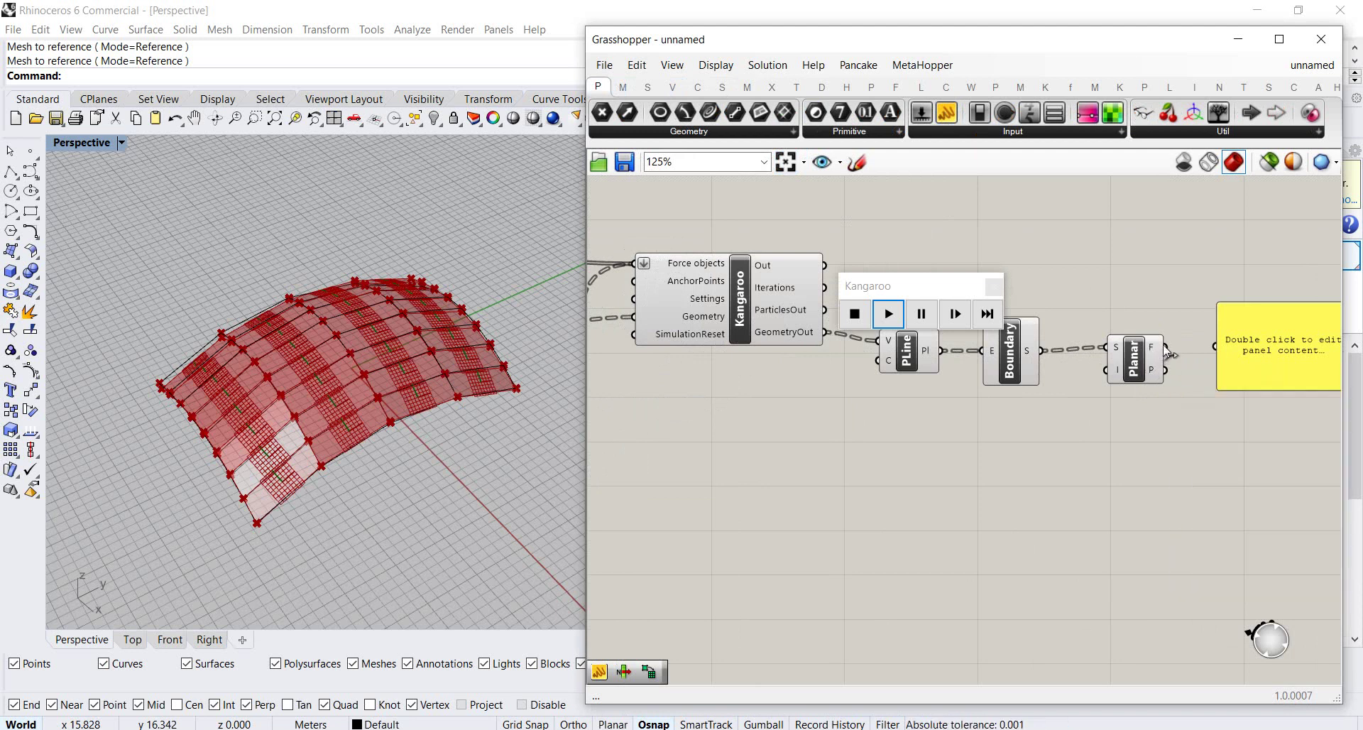
drag(1207, 349, 1215, 346)
right_drag(1215, 355, 1126, 316)
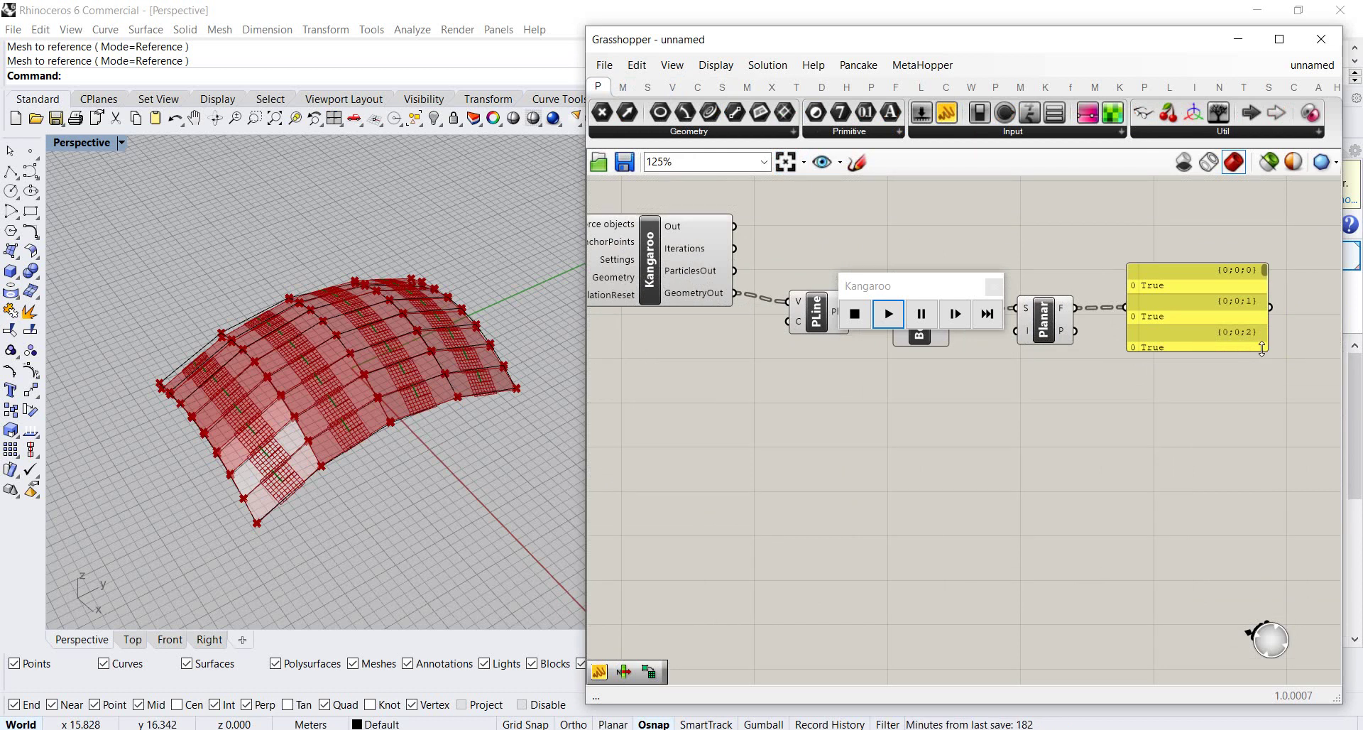
drag(1262, 349, 1261, 600)
drag(1265, 347, 1265, 609)
drag(1265, 438, 1270, 308)
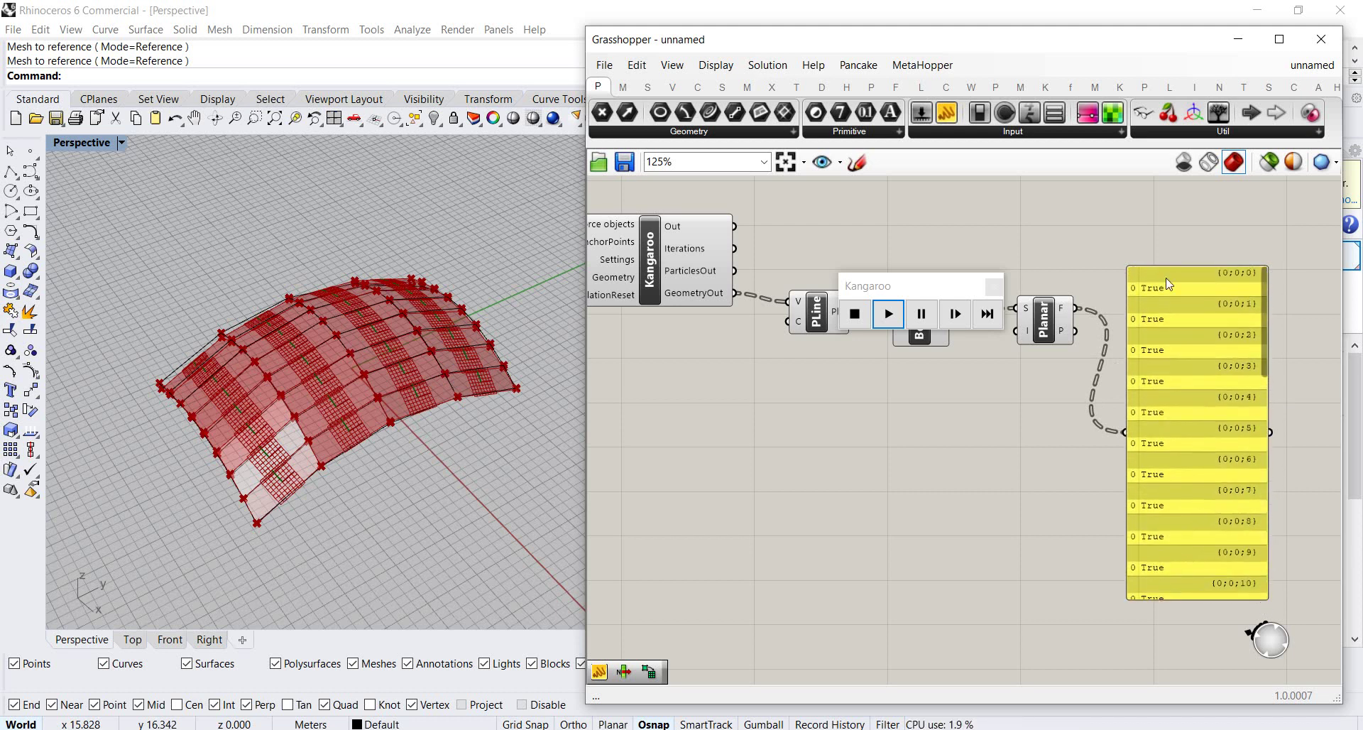
Examine the corners and shared edges of the planarized surfaces up close, along with the overall arched shape.
right_drag(326, 339, 381, 411)
scroll(380, 412, up, 8)
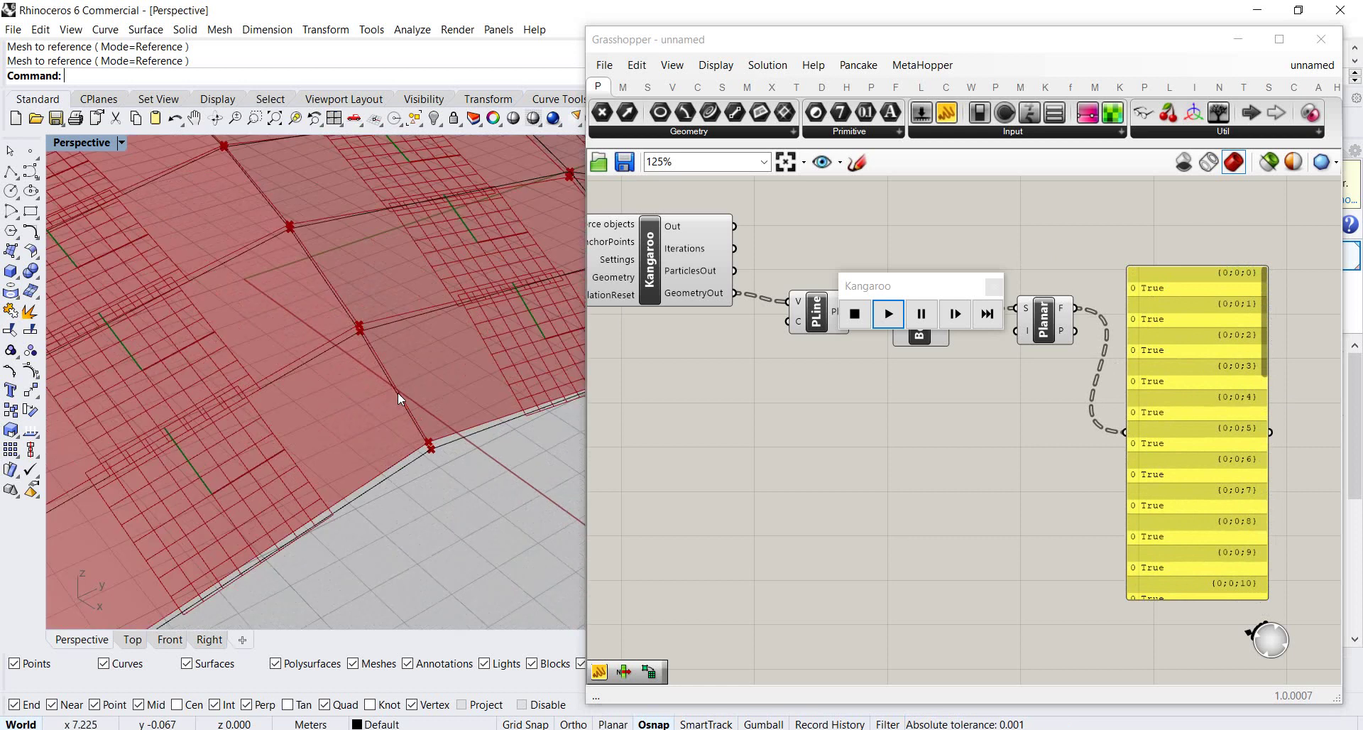
scroll(381, 379, down, 8)
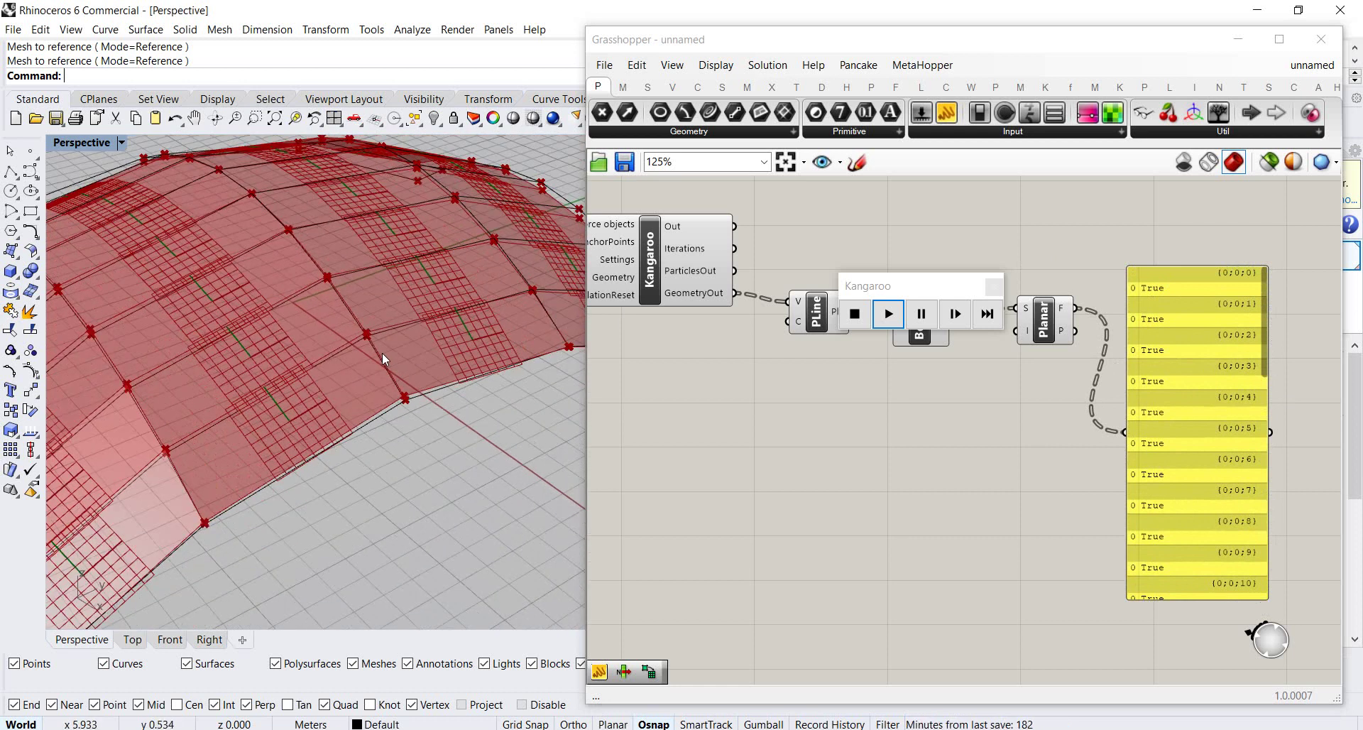
right_drag(380, 342, 389, 338)
scroll(405, 367, down, 4)
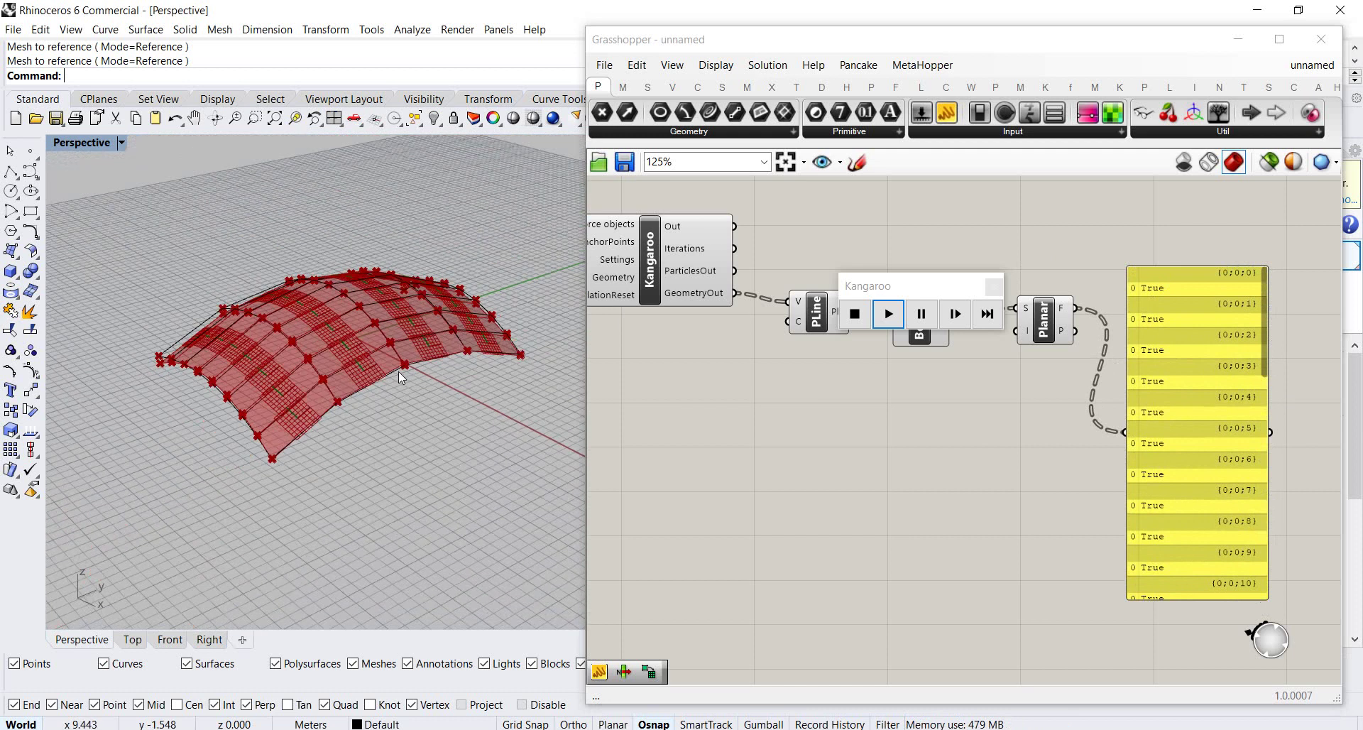